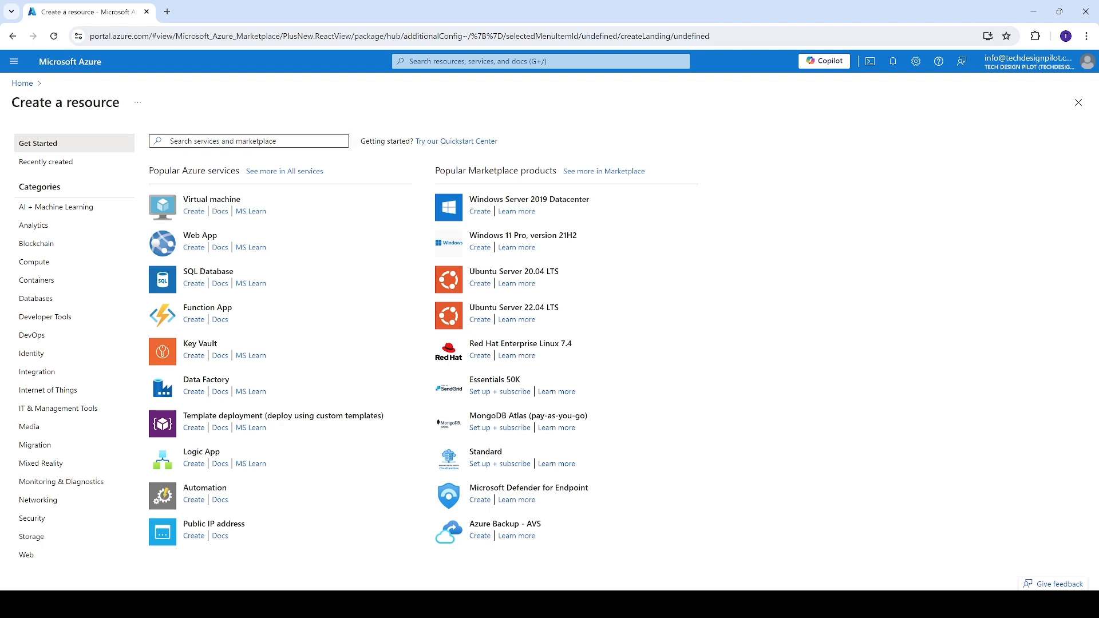
Start creating a virtual machine from the popular Azure services.
click(217, 141)
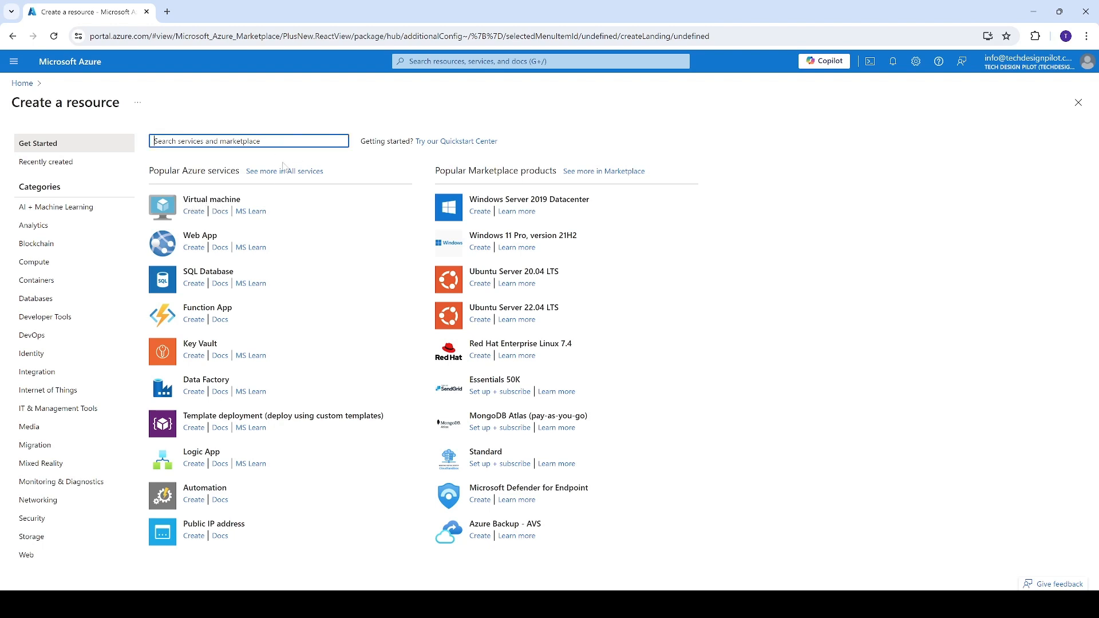
click(194, 213)
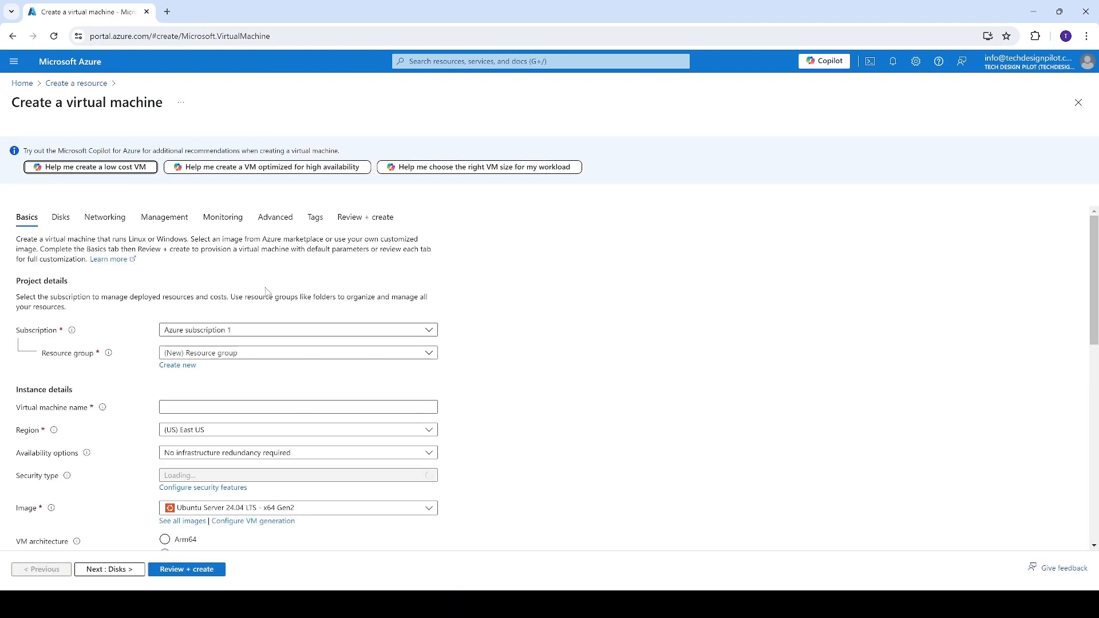
scroll(266, 291, down, 2)
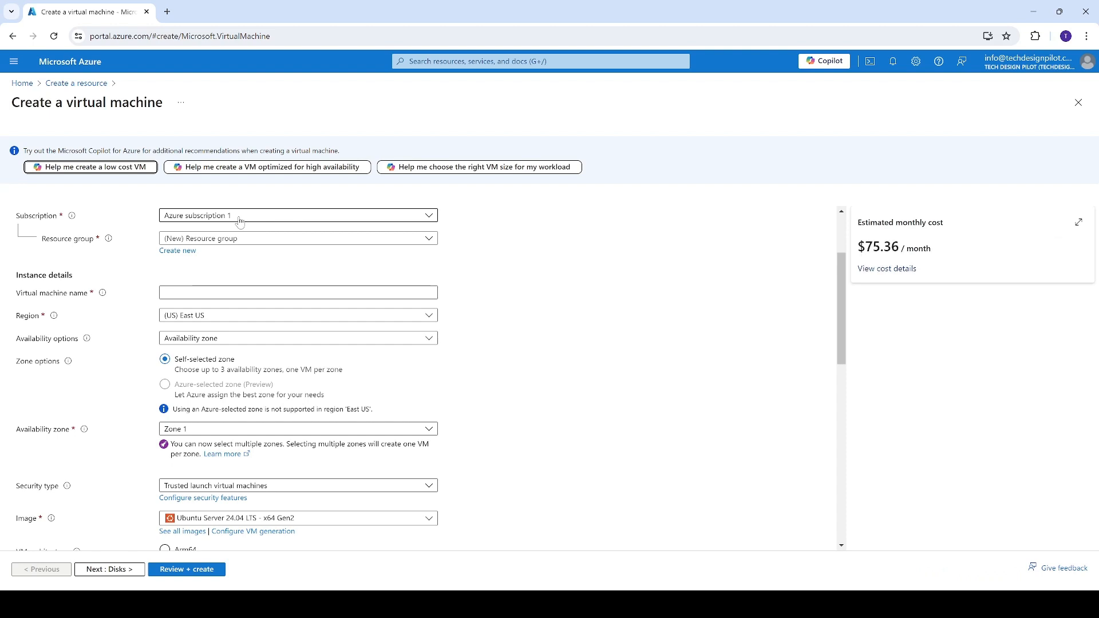
click(172, 251)
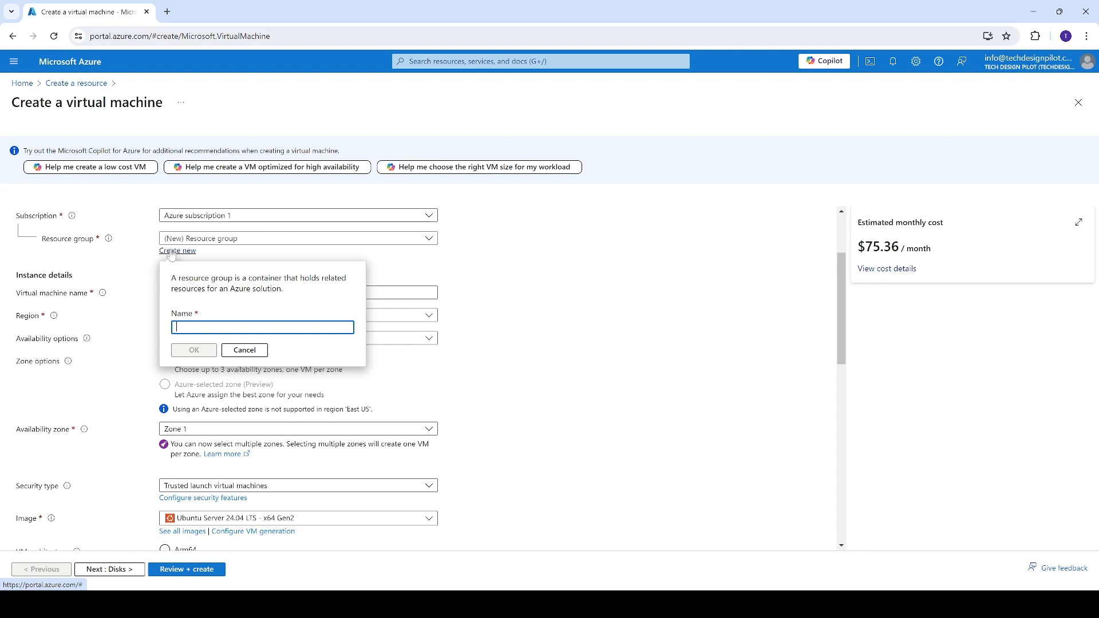
click(244, 350)
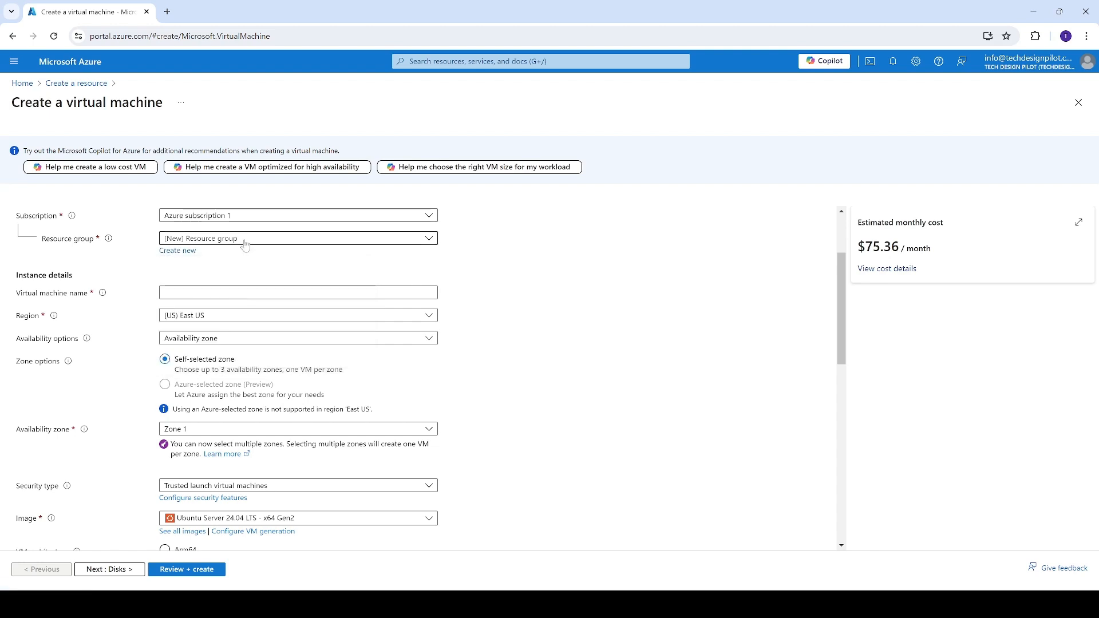
click(245, 240)
click(245, 240)
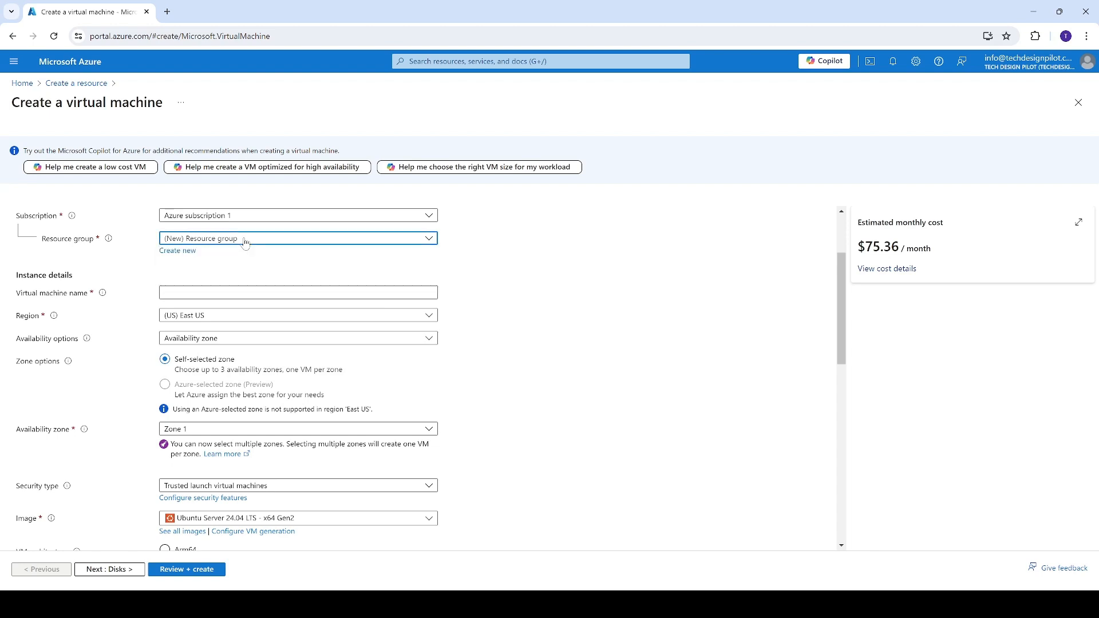
Create a new resource group named tdo-vm-demo for the virtual machine.
click(191, 255)
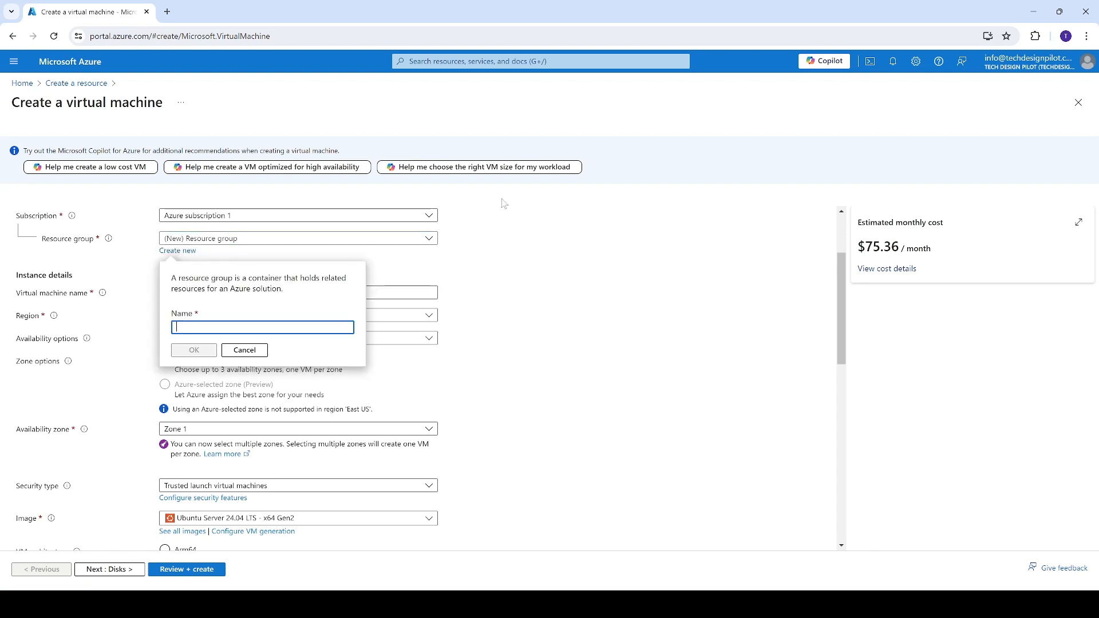
text(vm-demo)
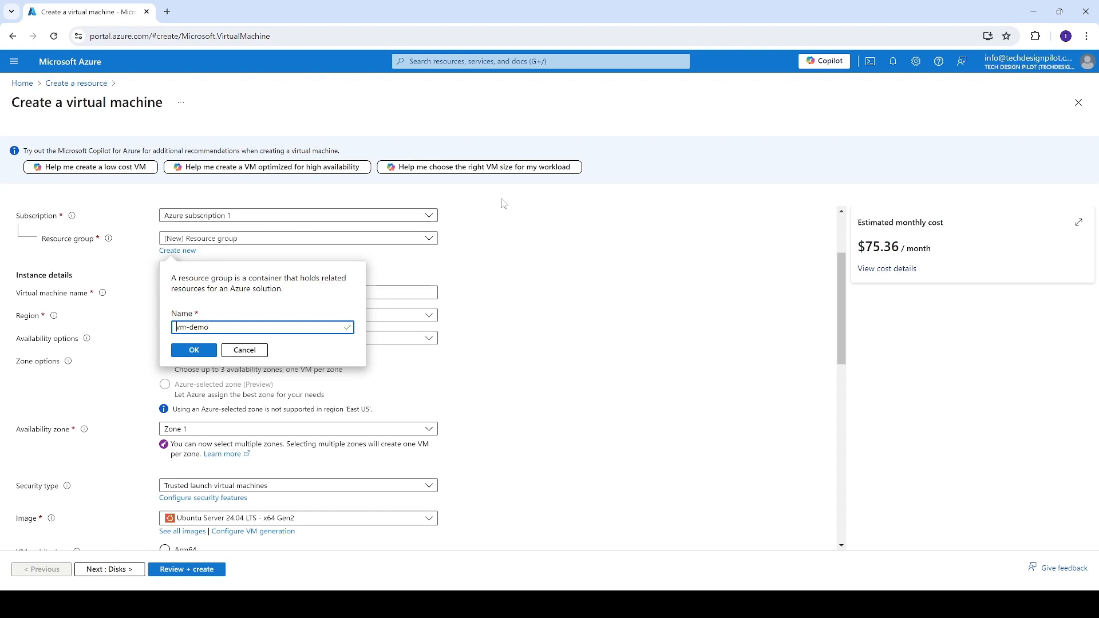
text(tdo-)
click(203, 350)
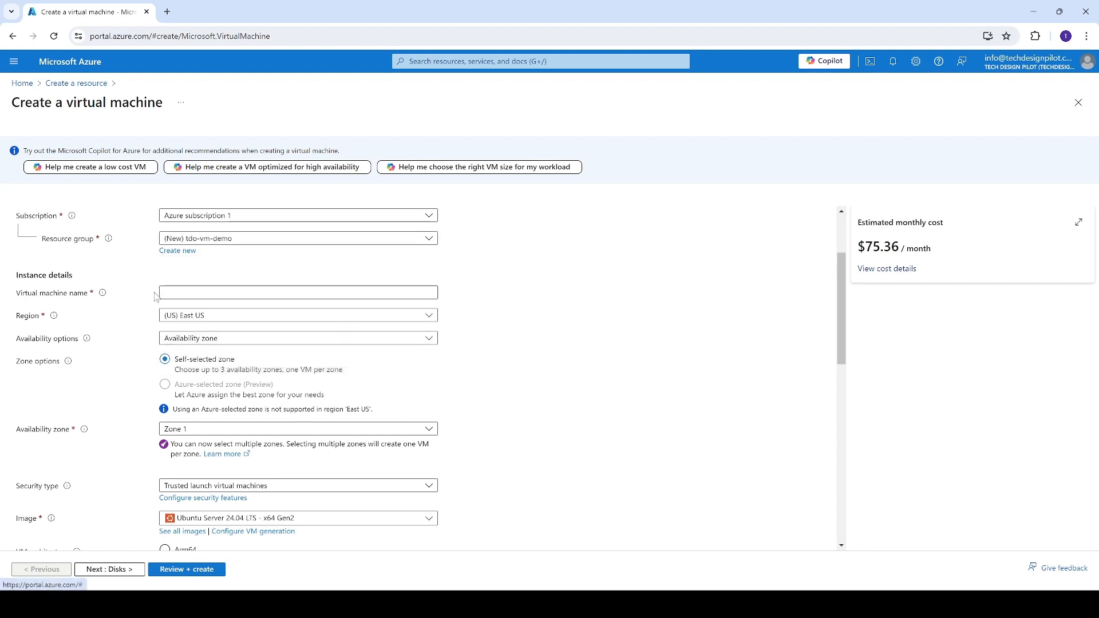
Name the virtual machine my-vm-test.
click(229, 293)
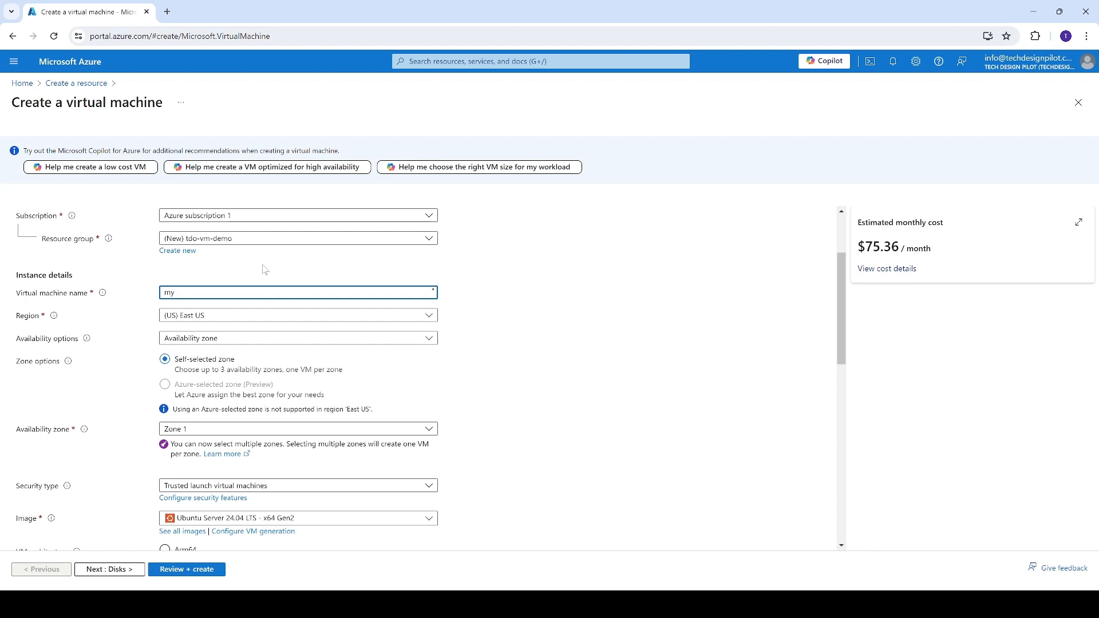
text(my-vm-test)
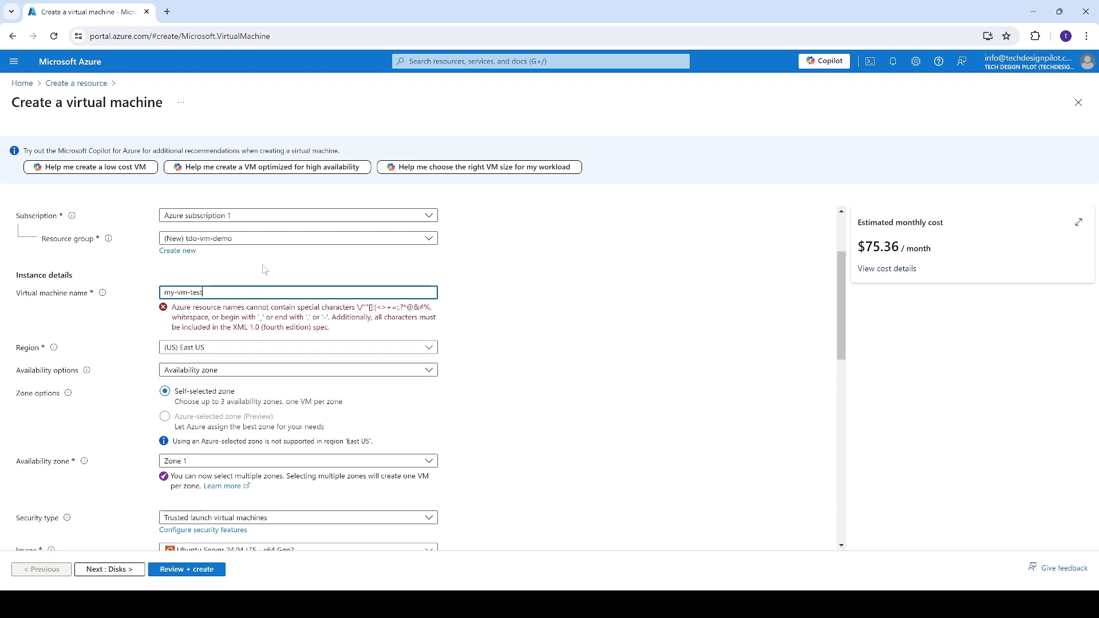
click(508, 307)
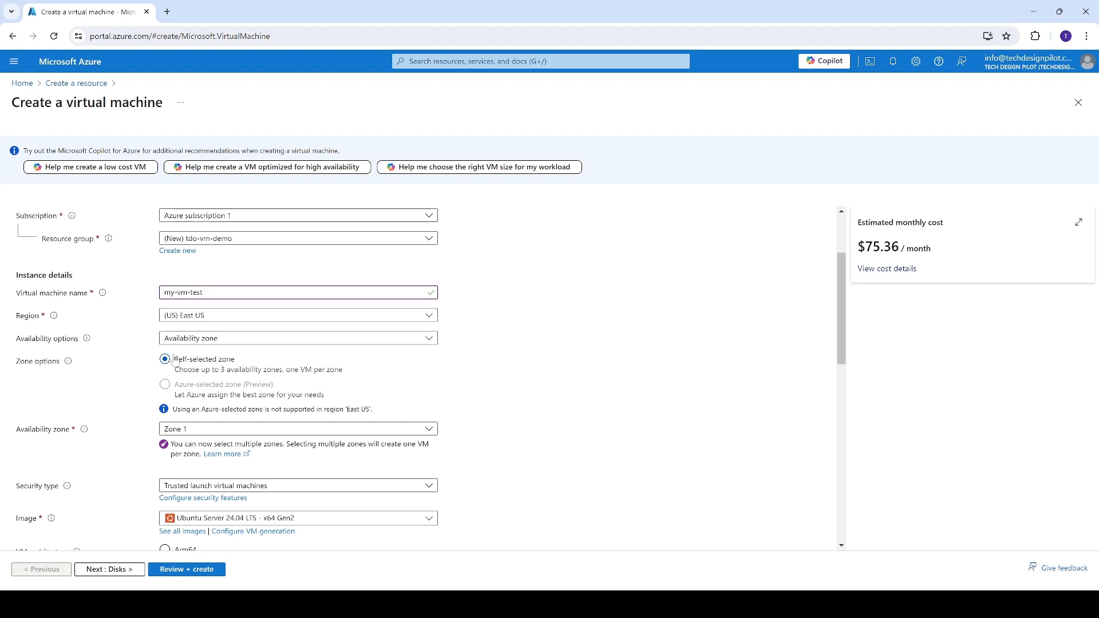
Review the availability options and set them to No infrastructure redundancy required.
click(186, 341)
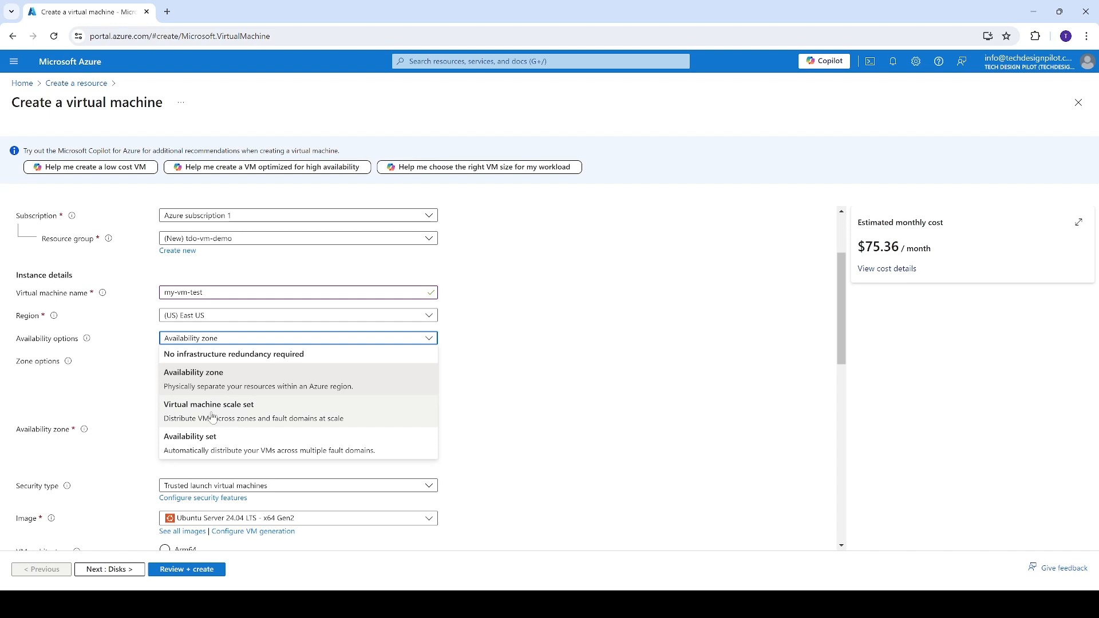
click(578, 304)
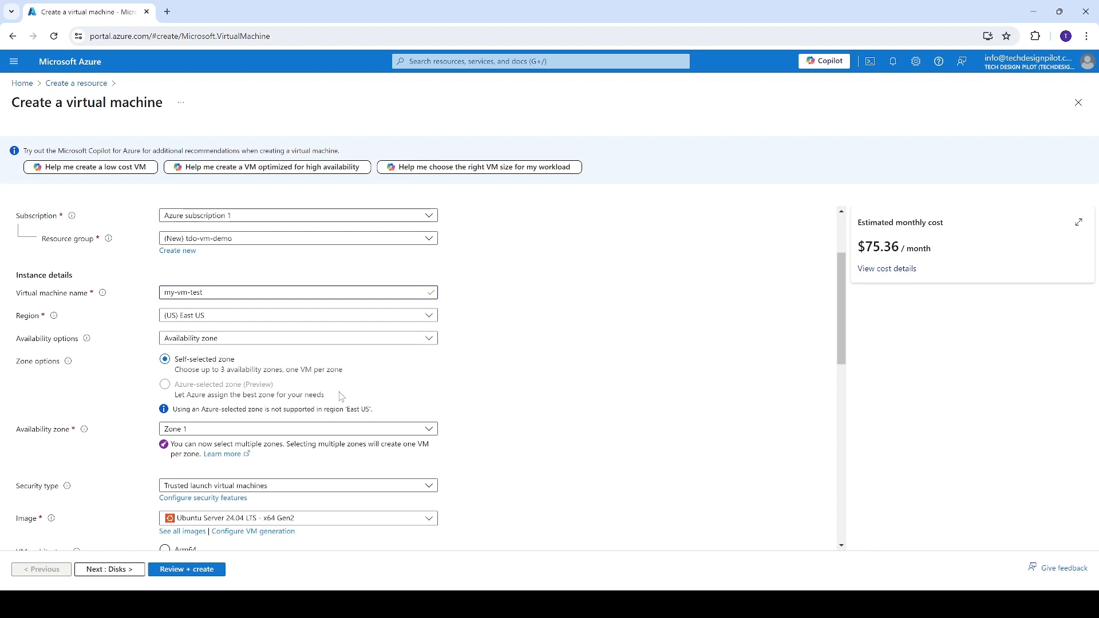
scroll(341, 395, down, 1)
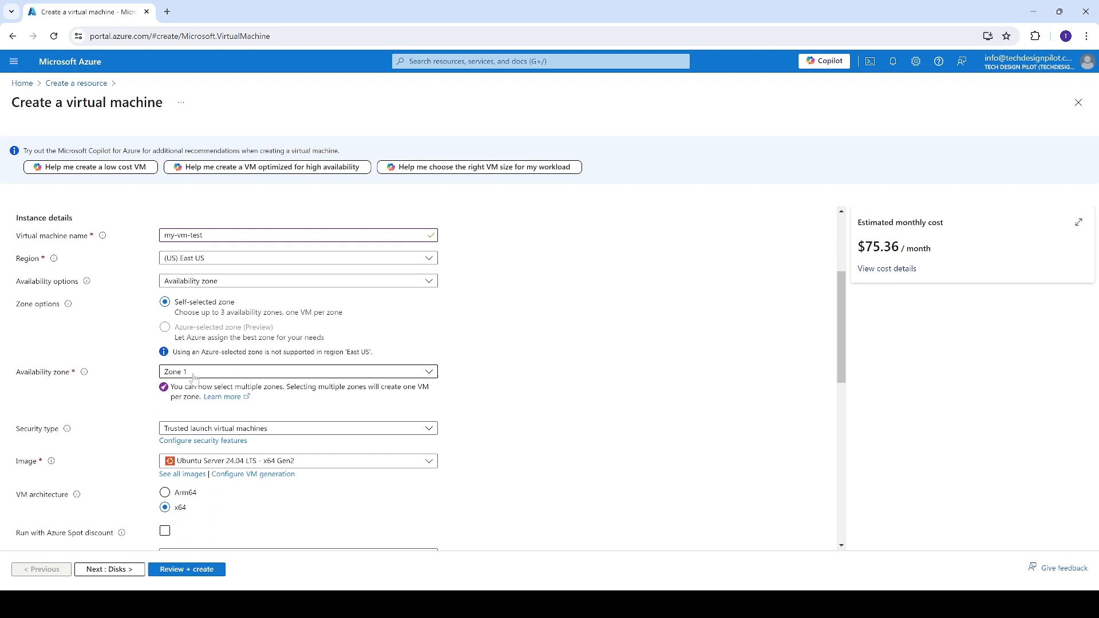
click(182, 281)
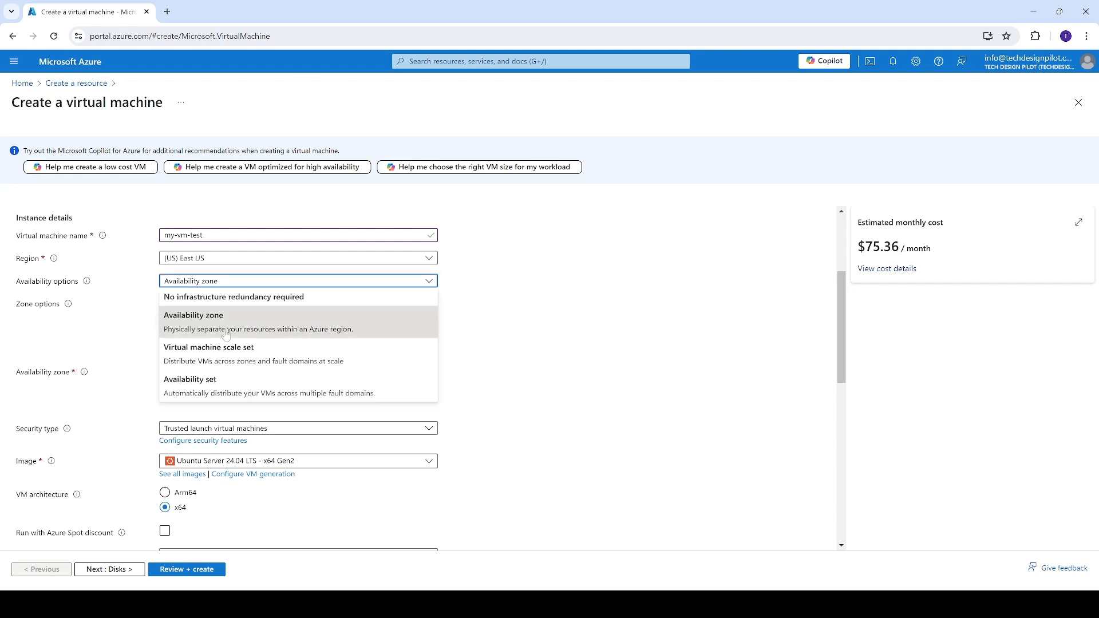
click(178, 298)
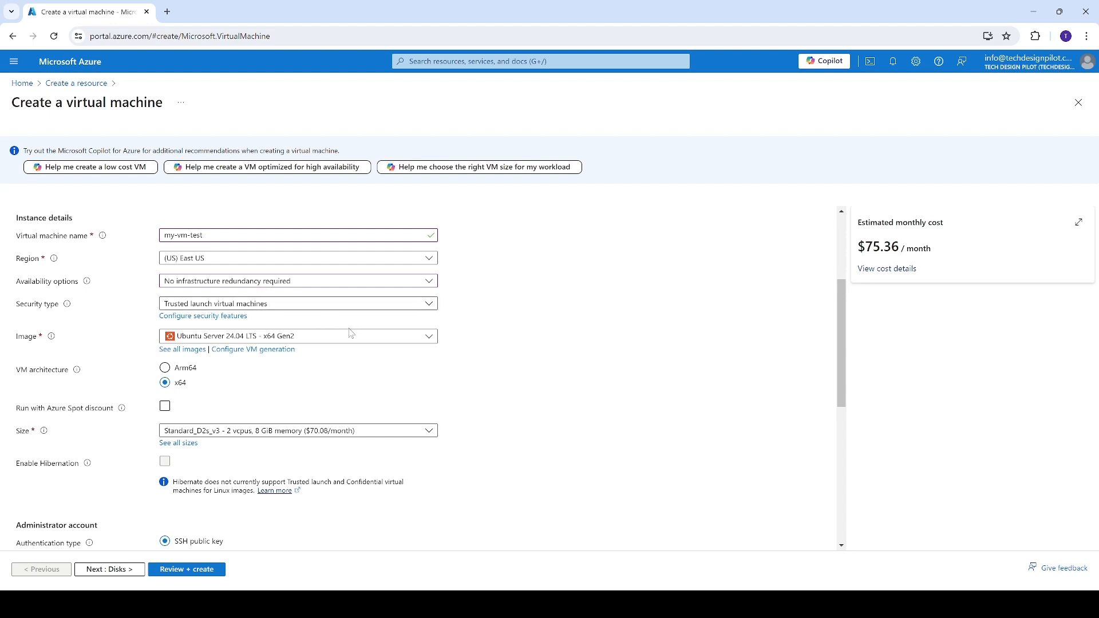
Look through the available operating system images and choose Ubuntu Server 24.04 LTS - x64 Gen2.
click(429, 341)
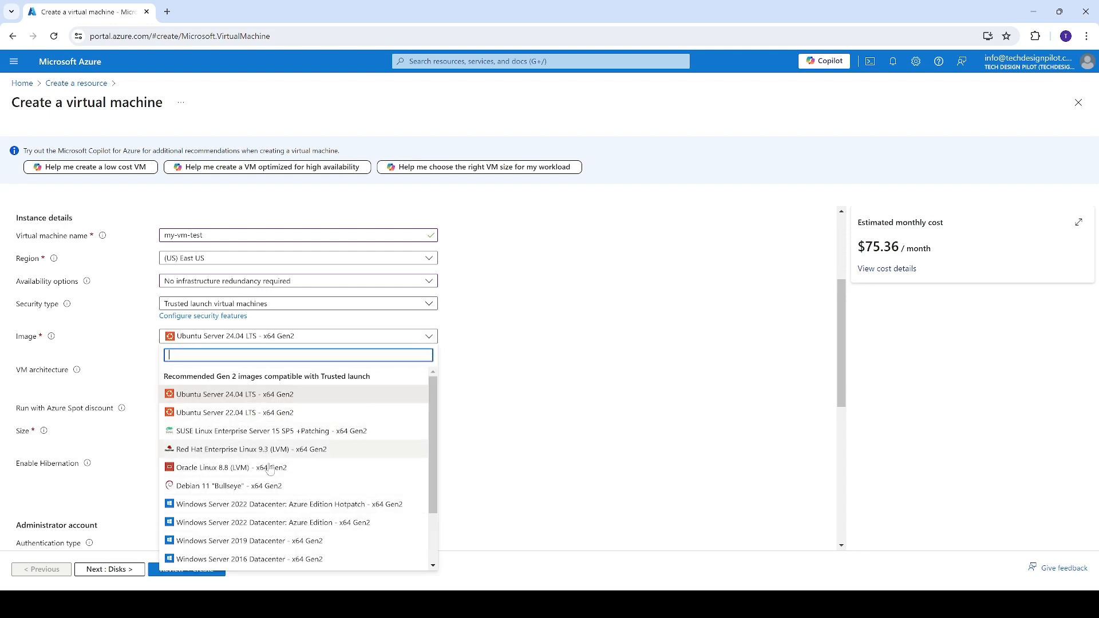
scroll(309, 504, down, 3)
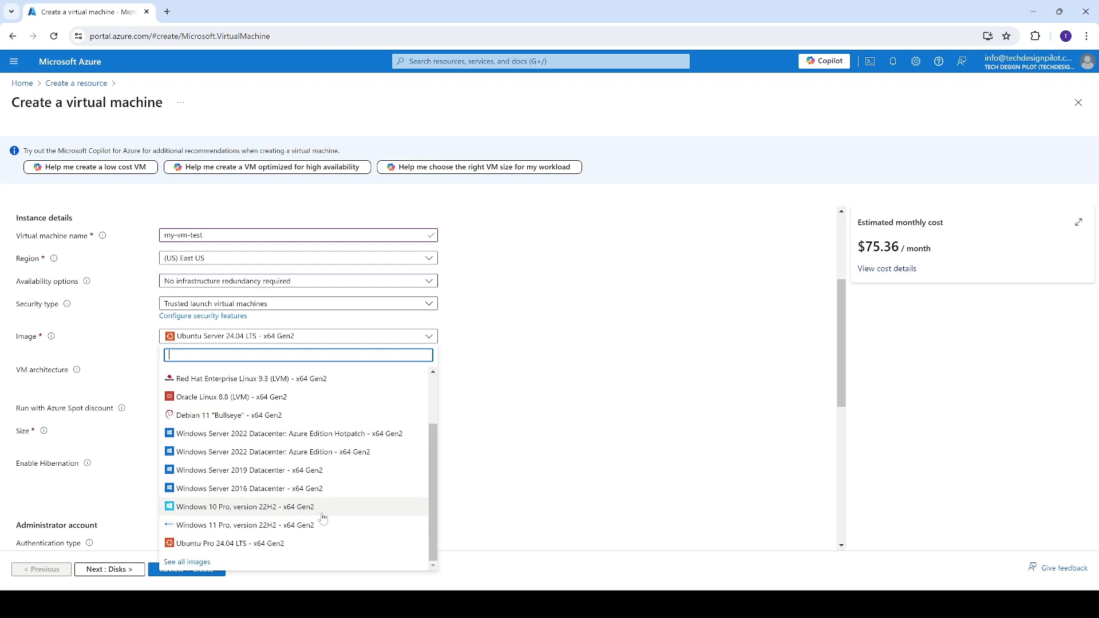
scroll(323, 518, up, 3)
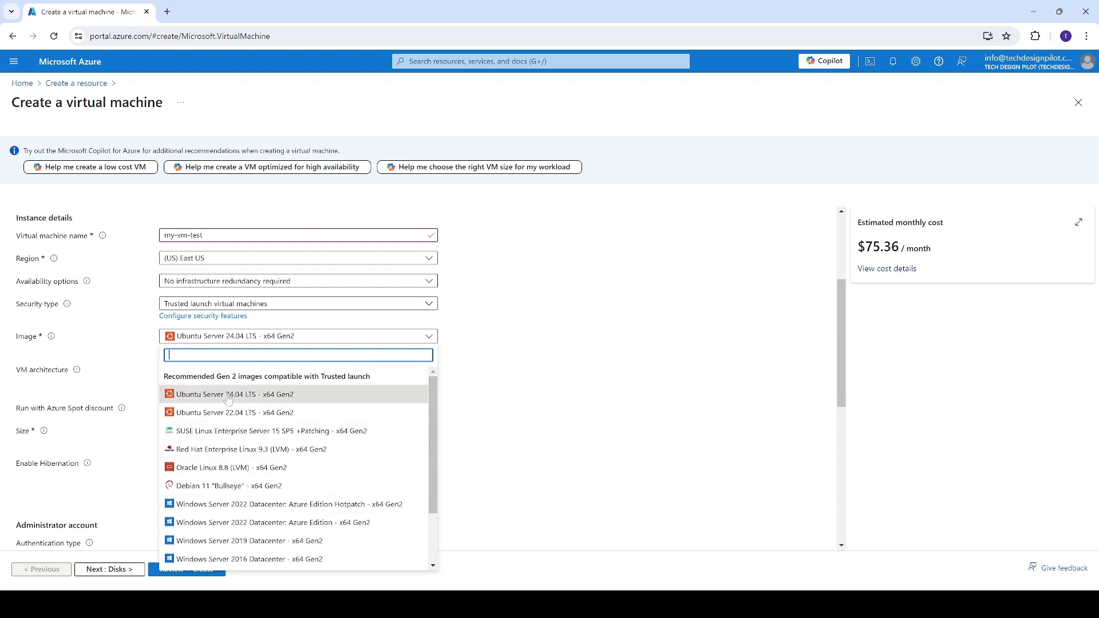
click(287, 400)
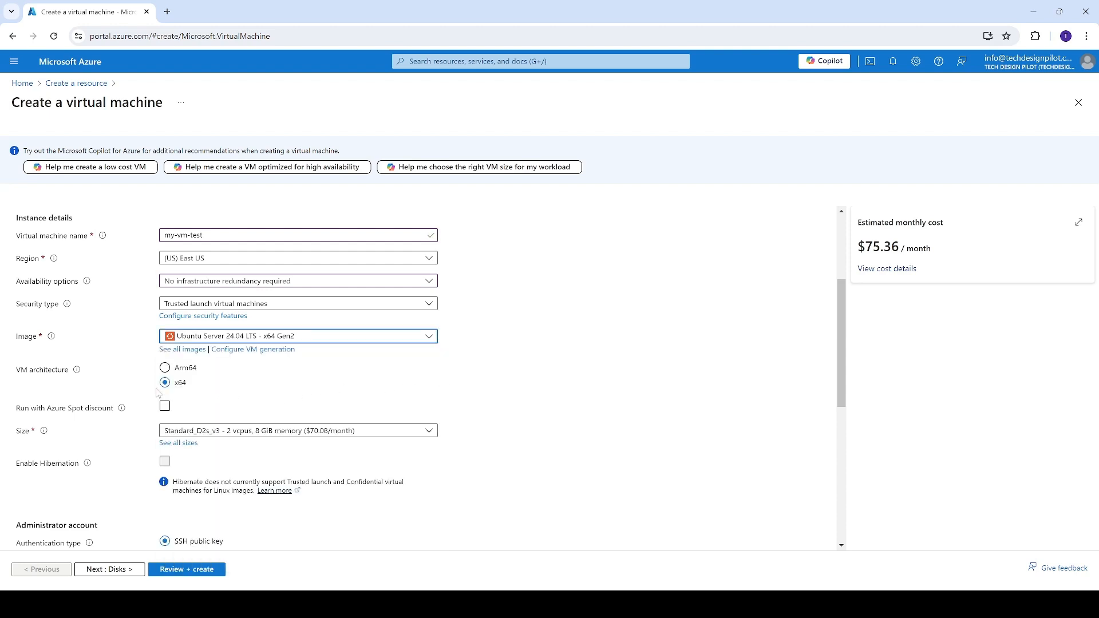
Review the Azure Spot discount setting and the recommended virtual machine sizes.
scroll(152, 384, down, 1)
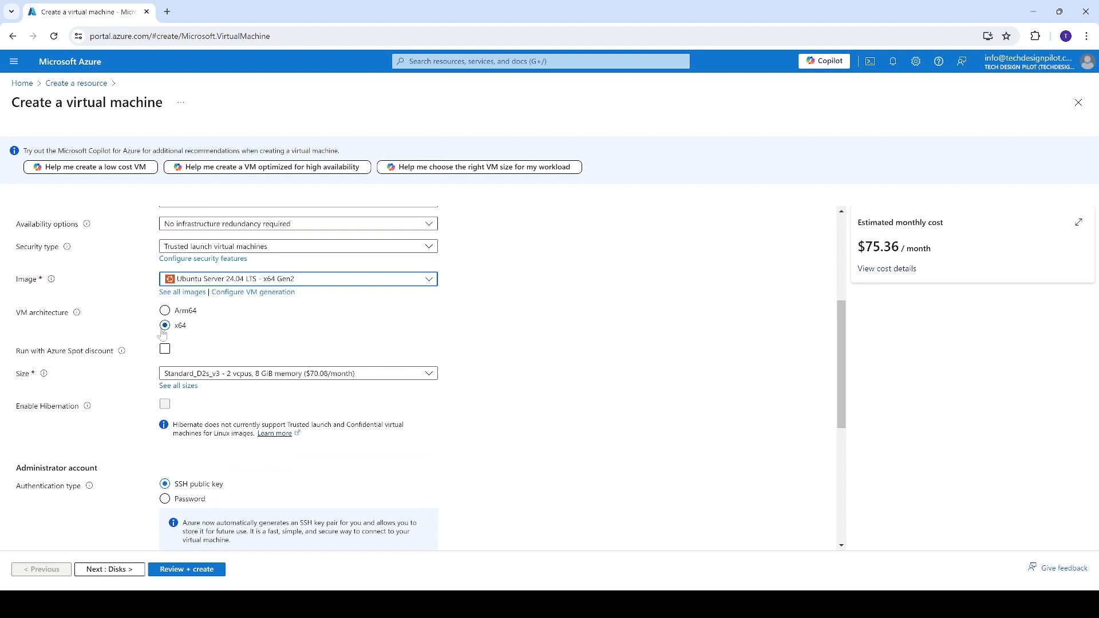
click(164, 349)
click(219, 356)
mouse_move(44, 380)
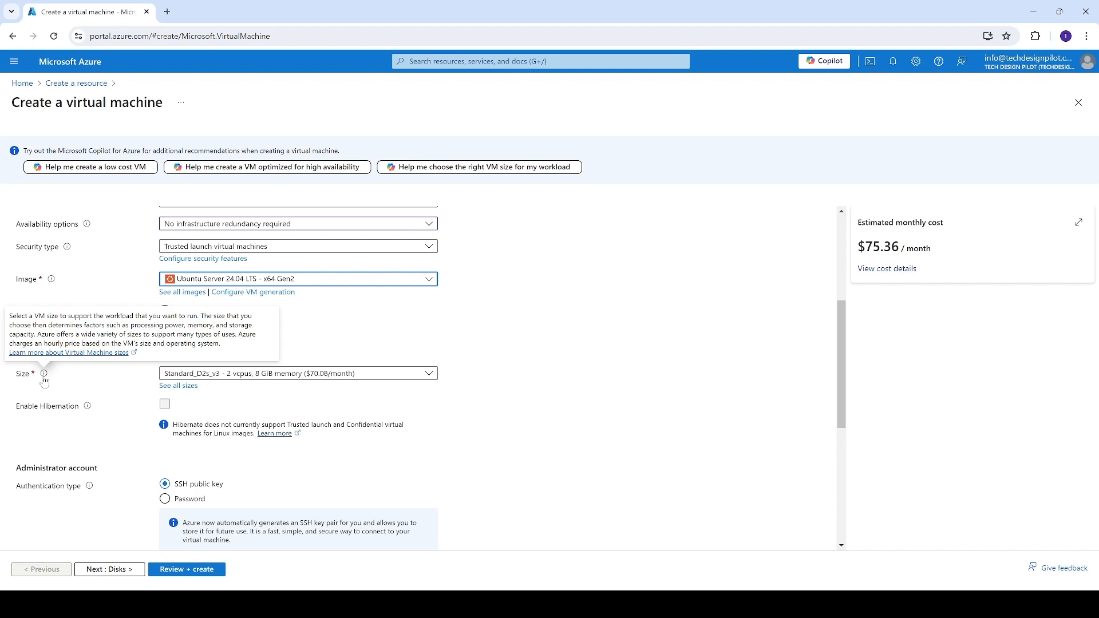
click(222, 374)
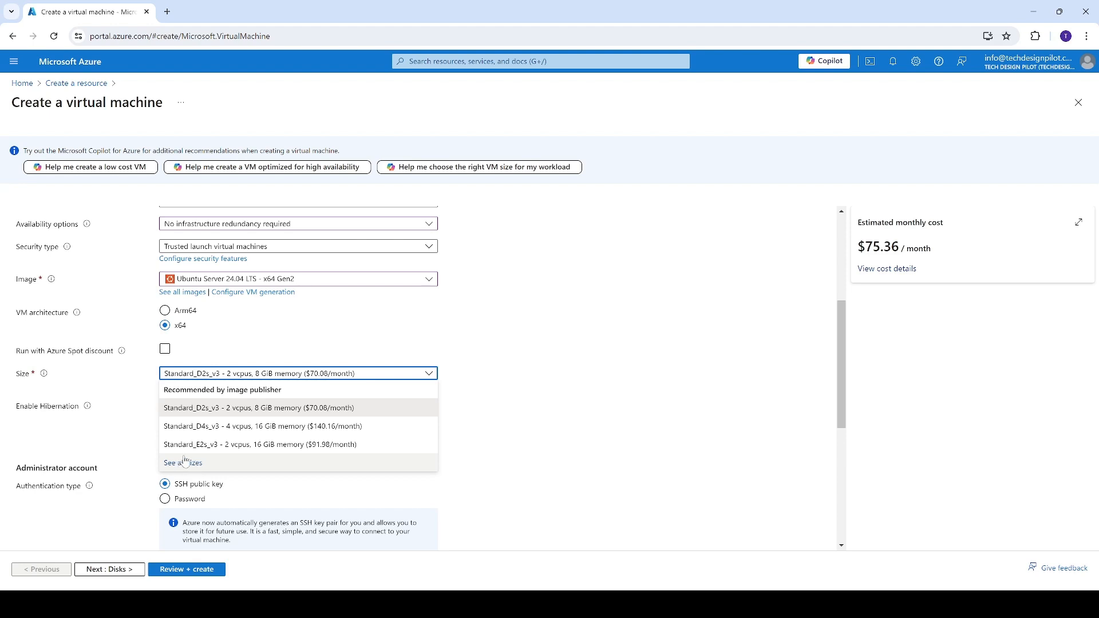
click(497, 399)
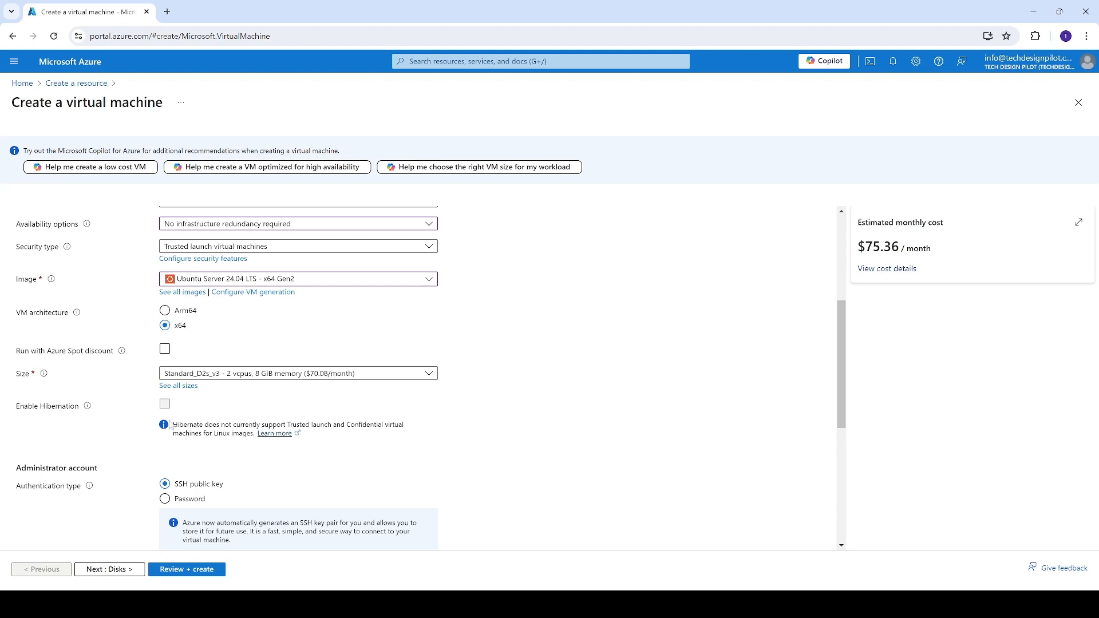
Switch the administrator account's authentication type to Password and set its username to AdminTest.
scroll(150, 445, down, 1)
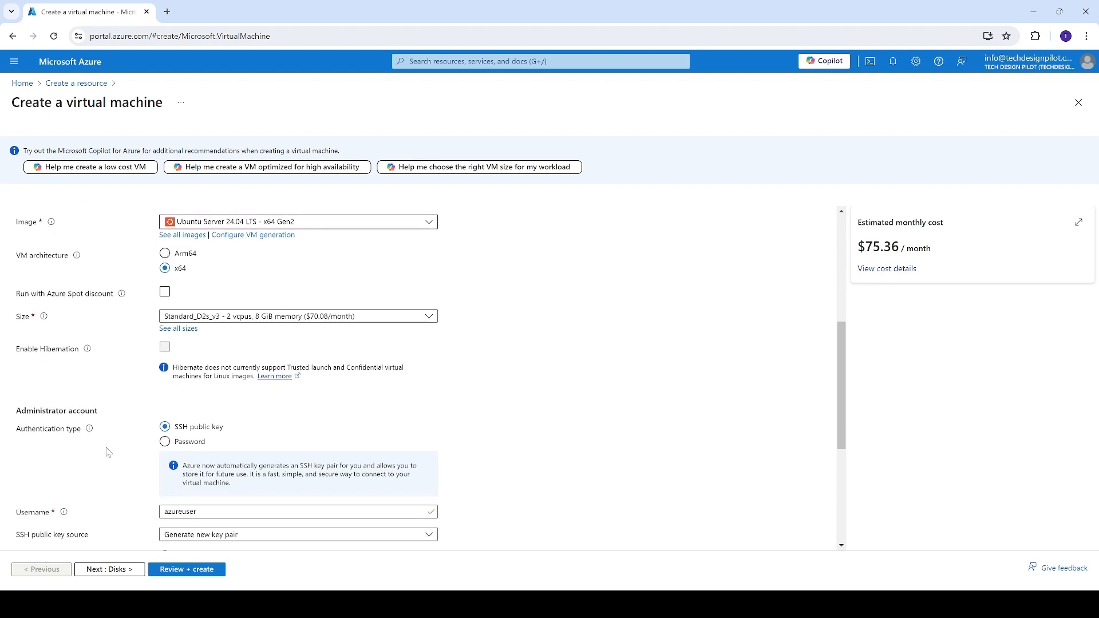
drag(16, 414, 117, 409)
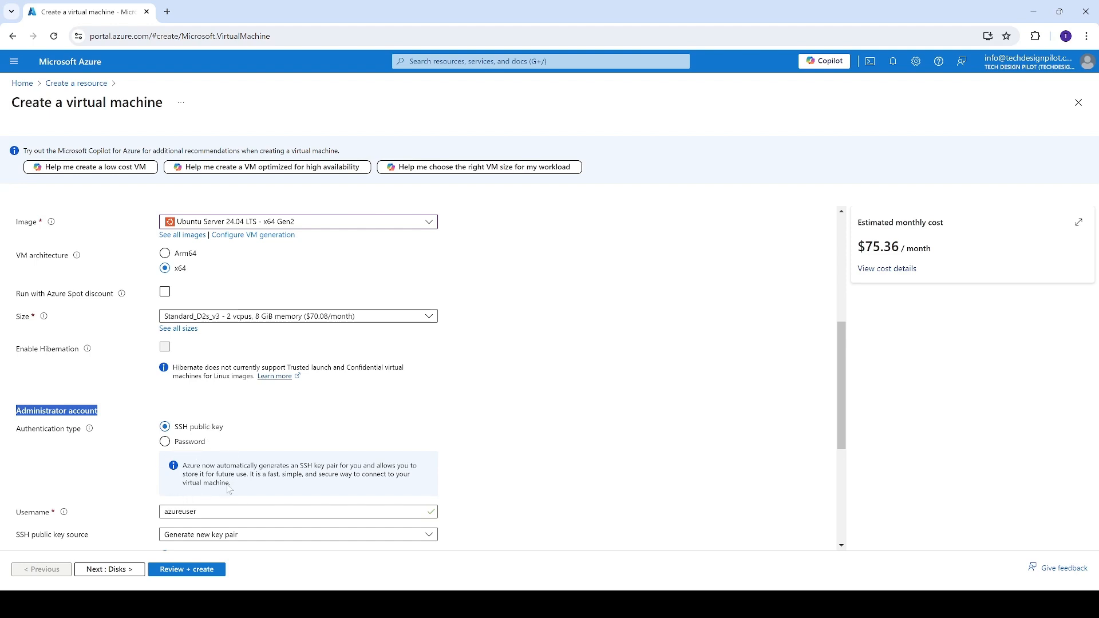
scroll(229, 490, down, 2)
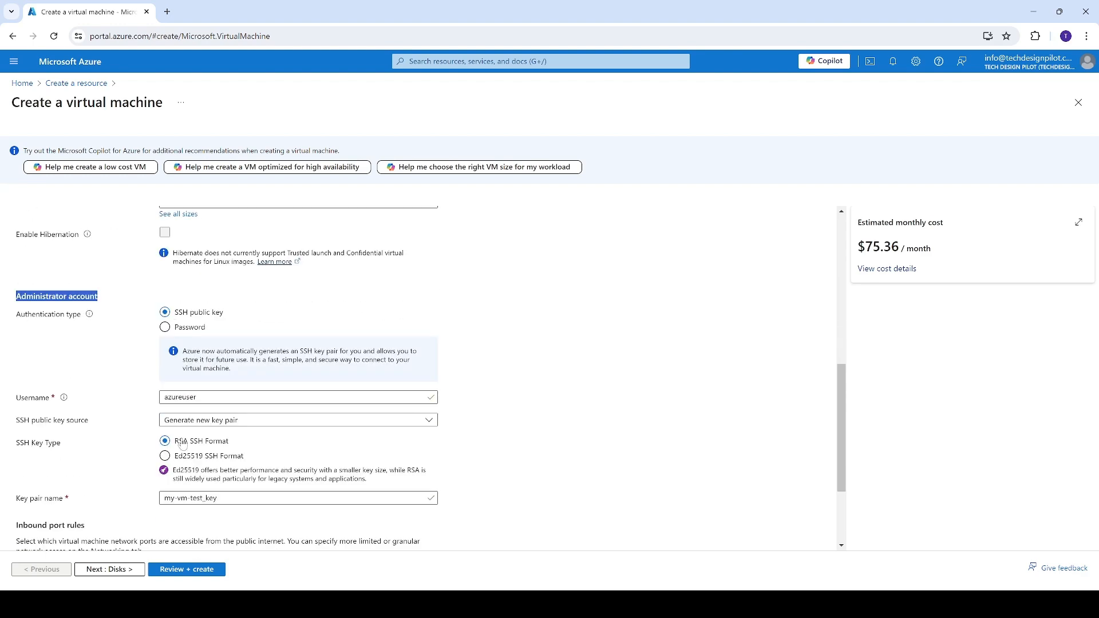
click(190, 334)
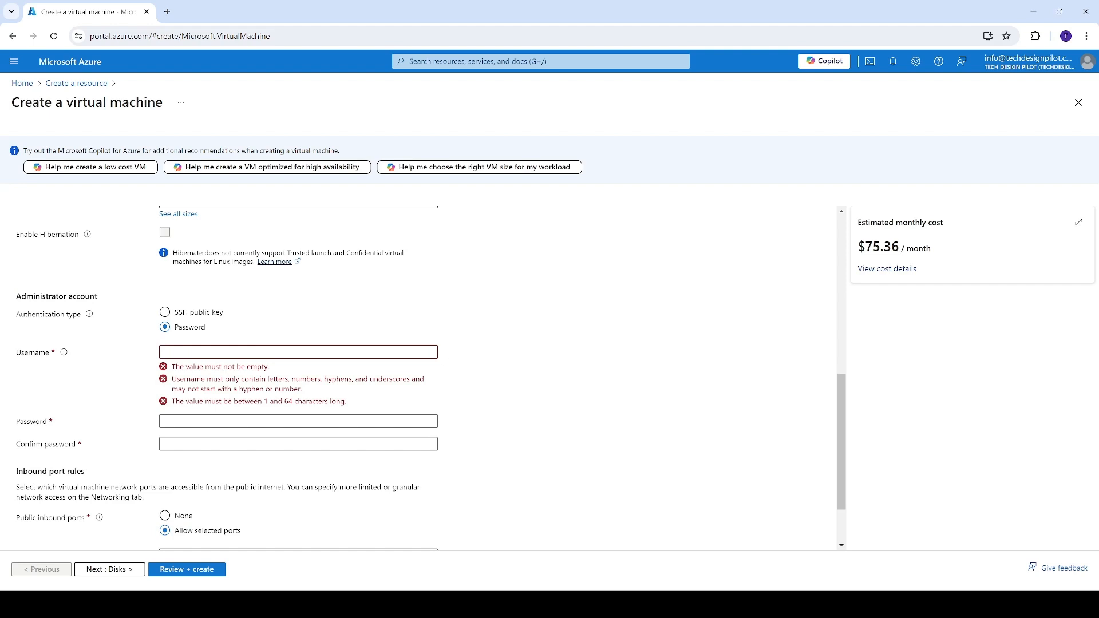
click(294, 352)
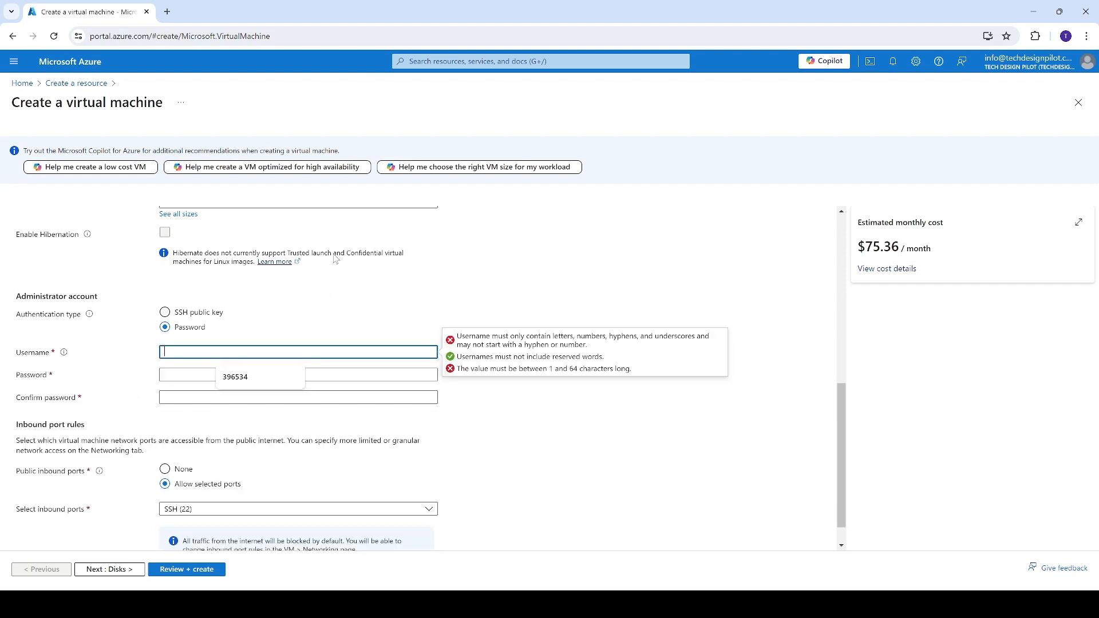
text(test)
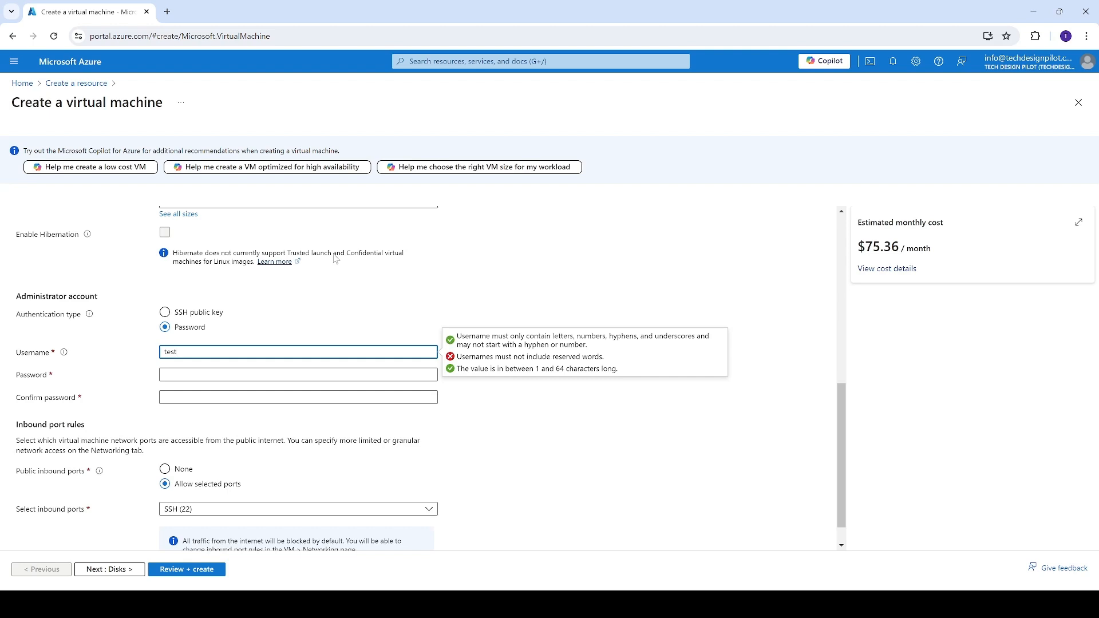
text(AdminT)
key(Tab)
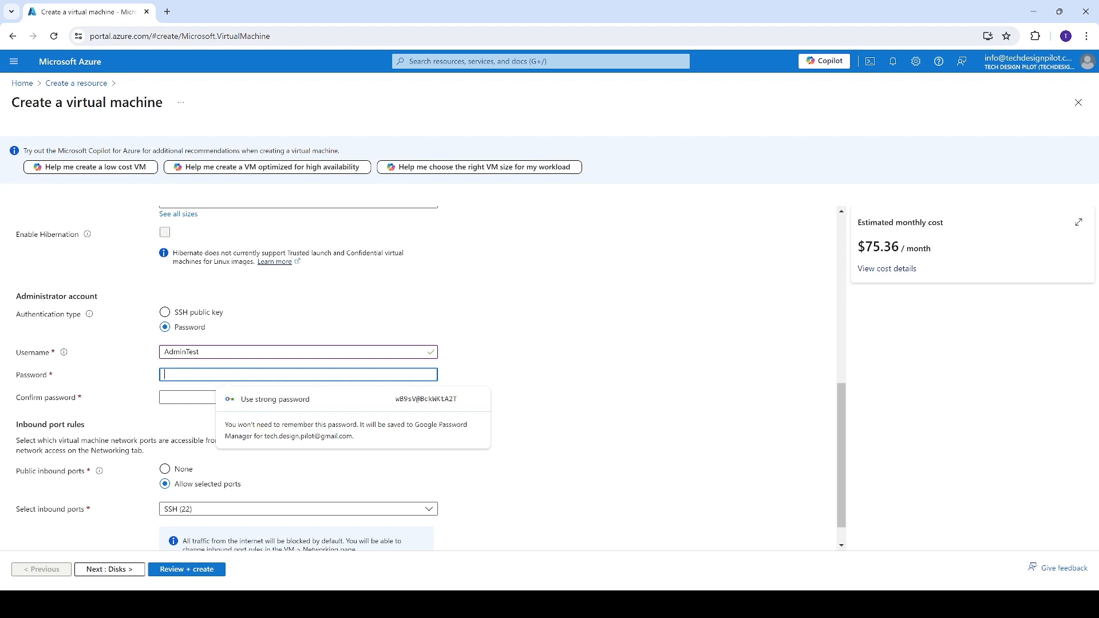
Enter a password for the administrator account that is between 12 and 72 characters long.
text(••••••)
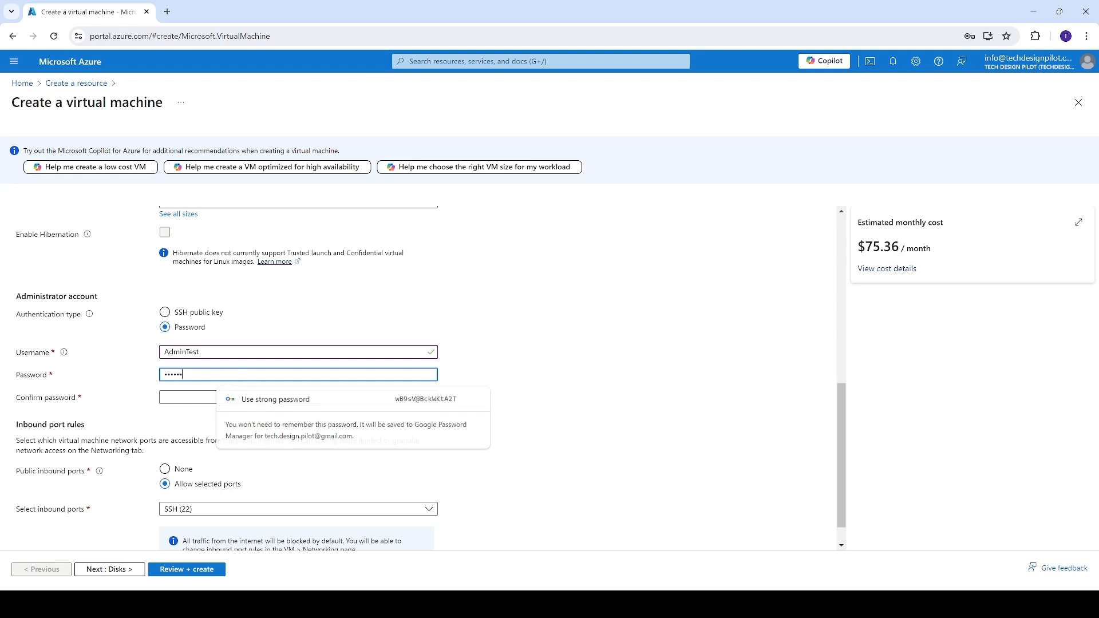
text(•••)
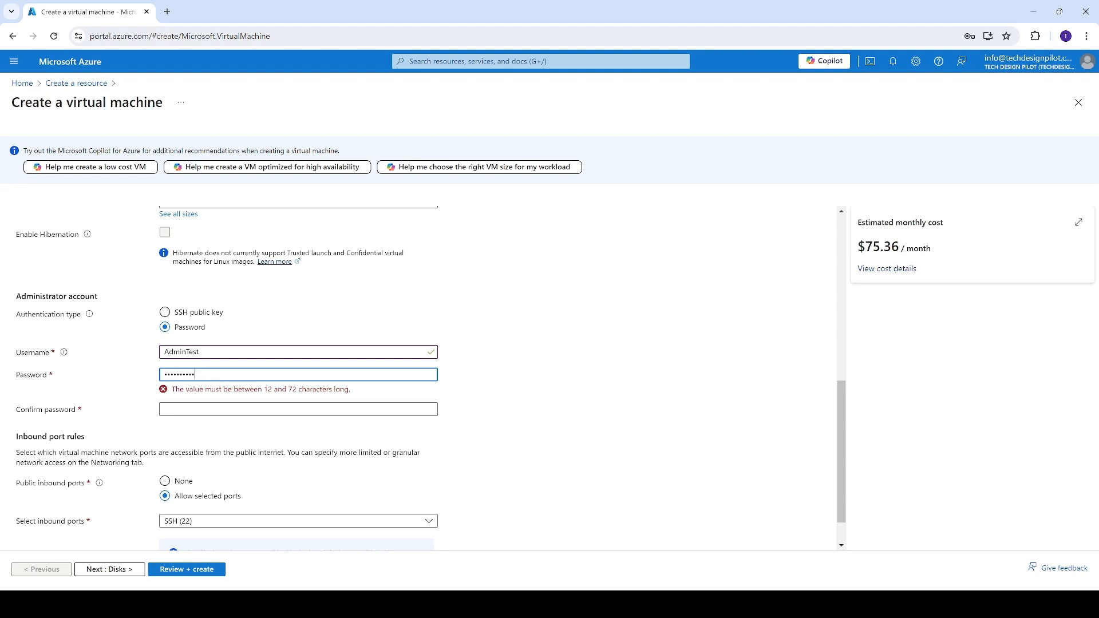
drag(195, 374, 66, 377)
text(P)
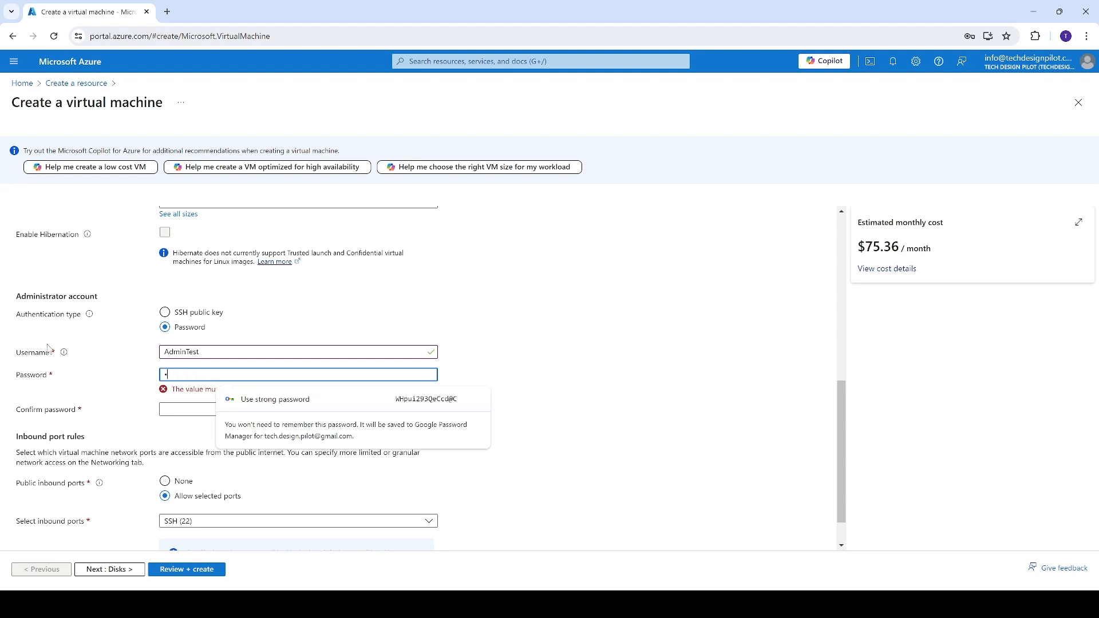
text(a)
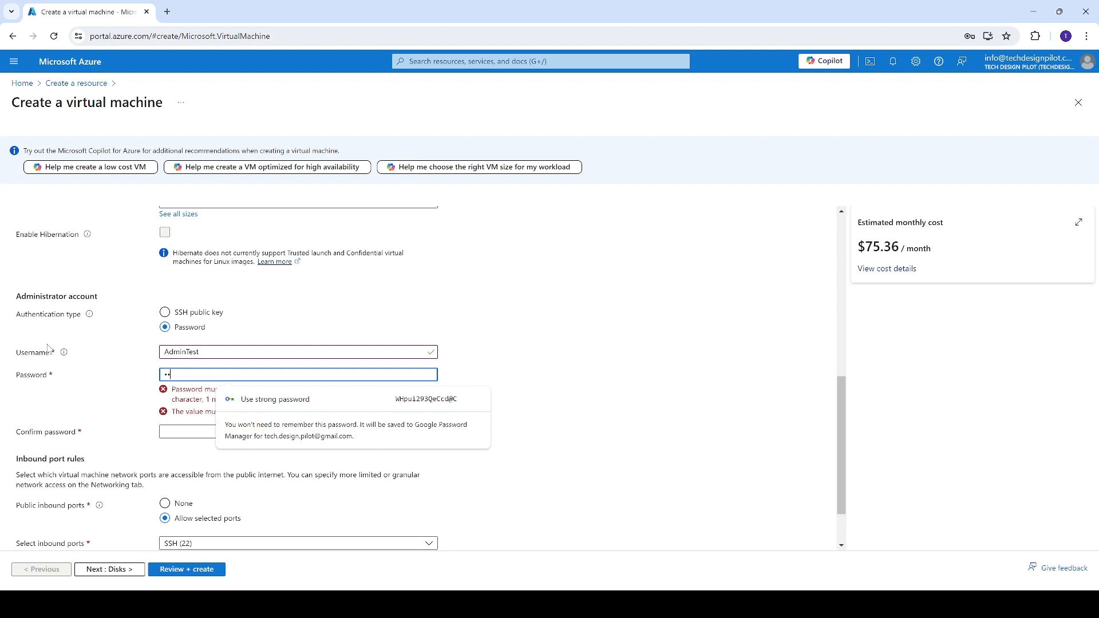
text(ssw0rd1)
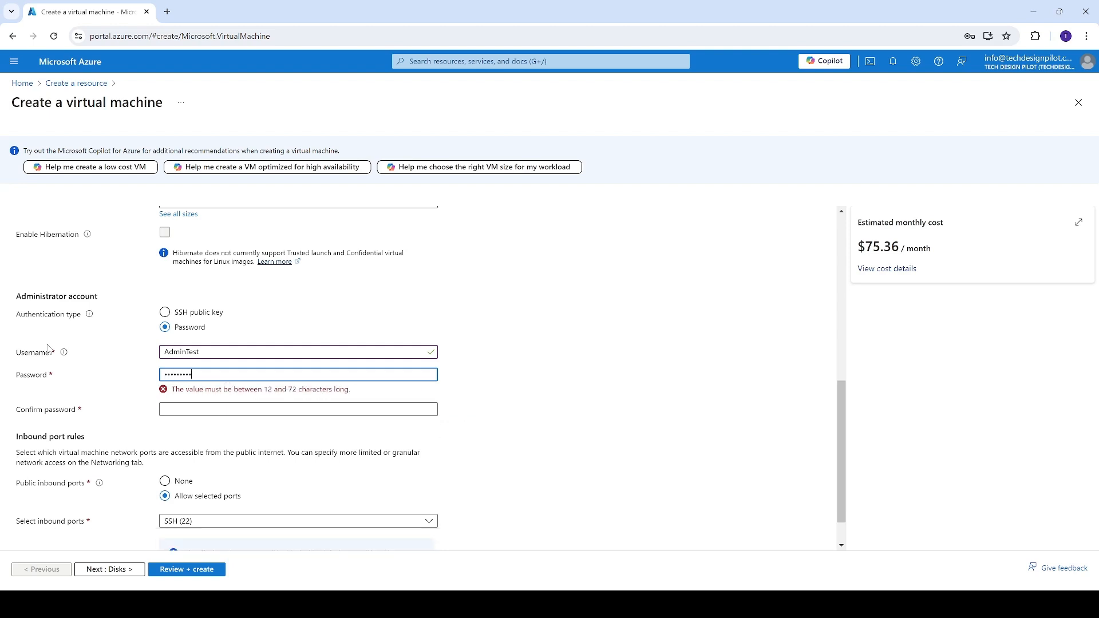
text(234)
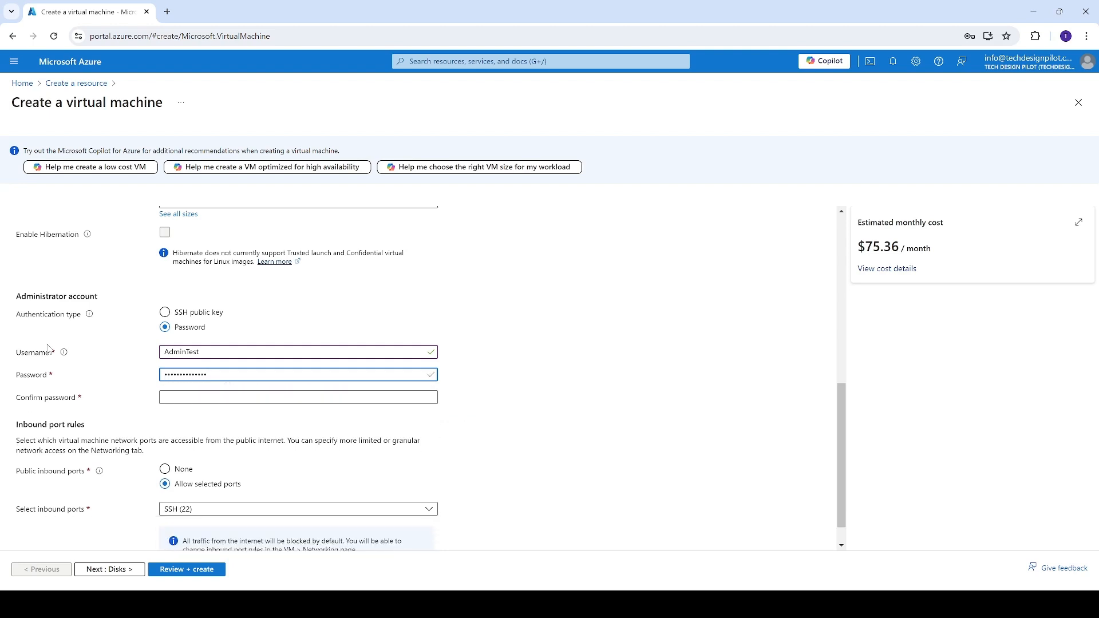
text(56)
Confirm the administrator account's password by entering the identical password again, replacing any mismatched entry.
click(201, 397)
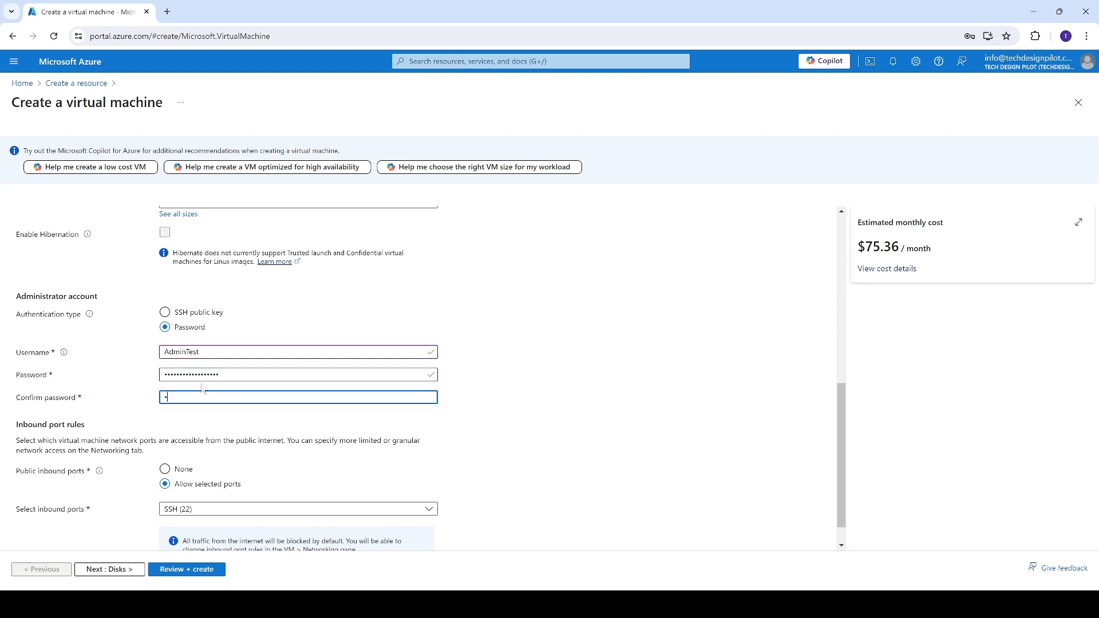
text(••••••••••)
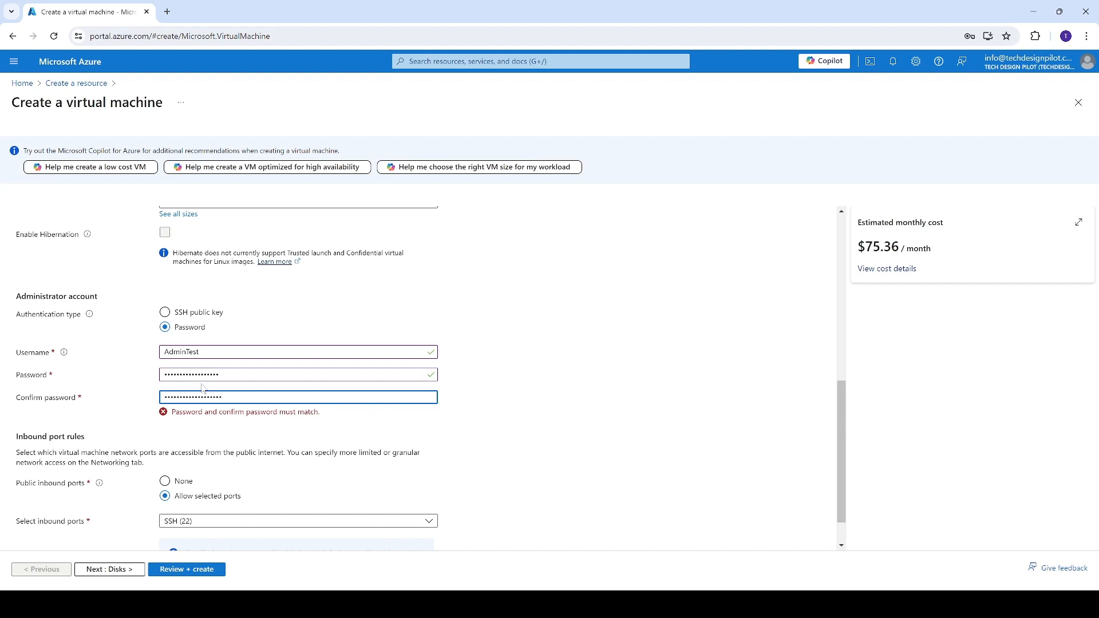
key(ctrl+a)
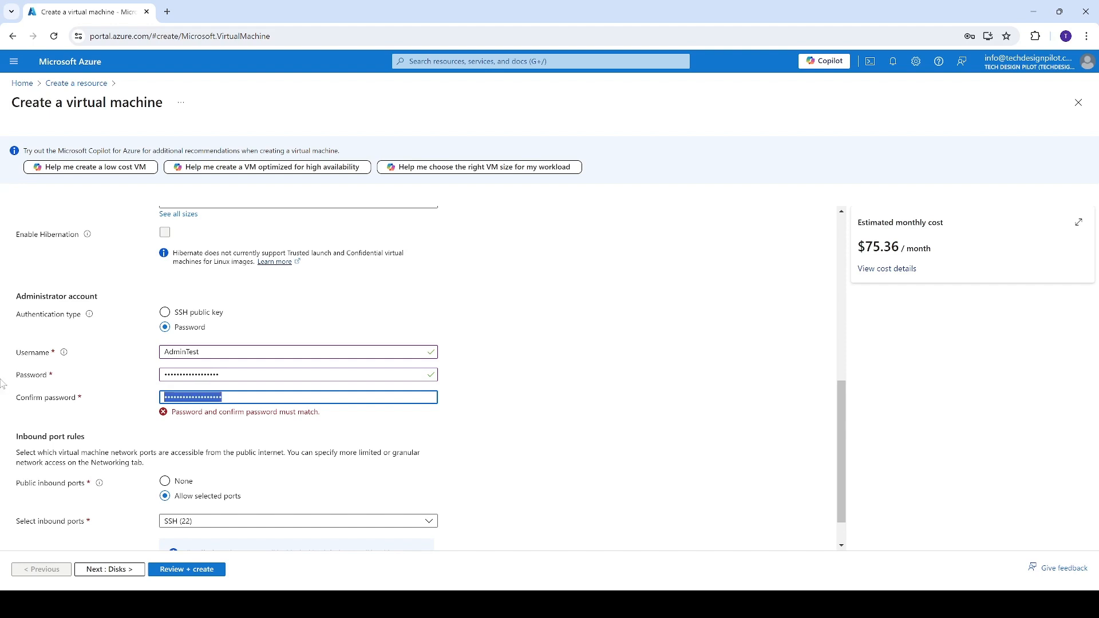
text(Password@123)
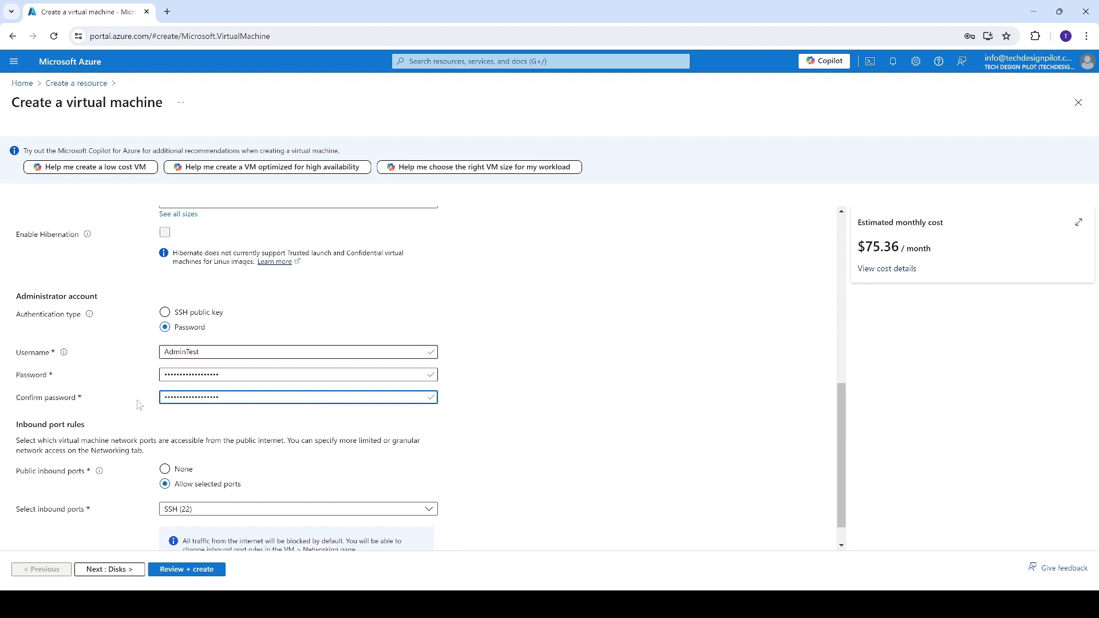
Allow HTTP (80) and HTTPS (443) as public inbound ports in addition to SSH (22).
scroll(173, 499, down, 1)
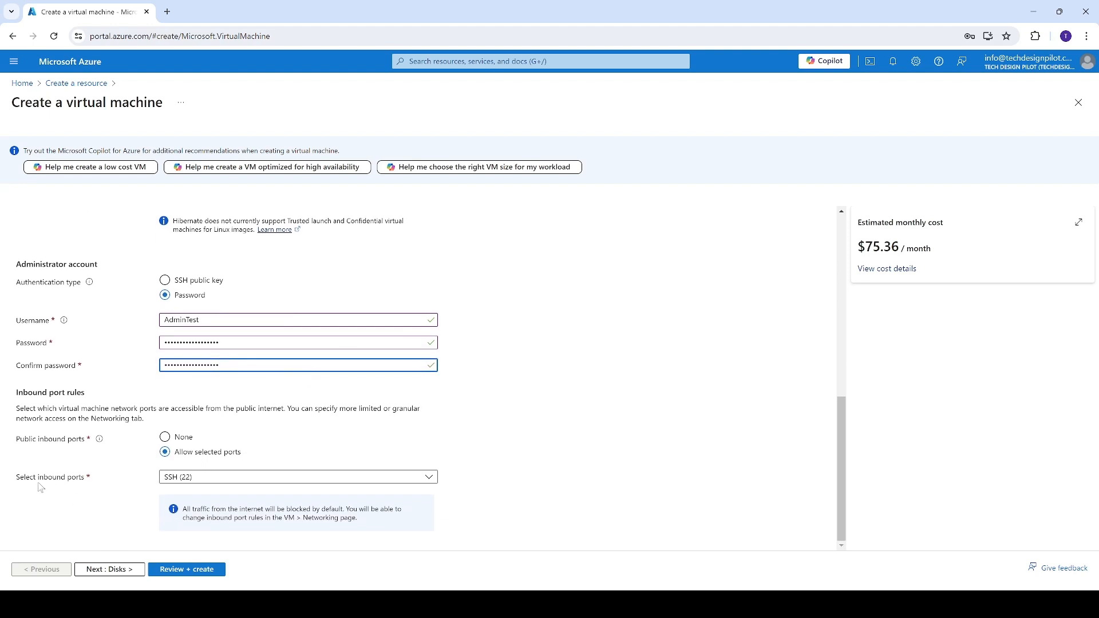
click(189, 478)
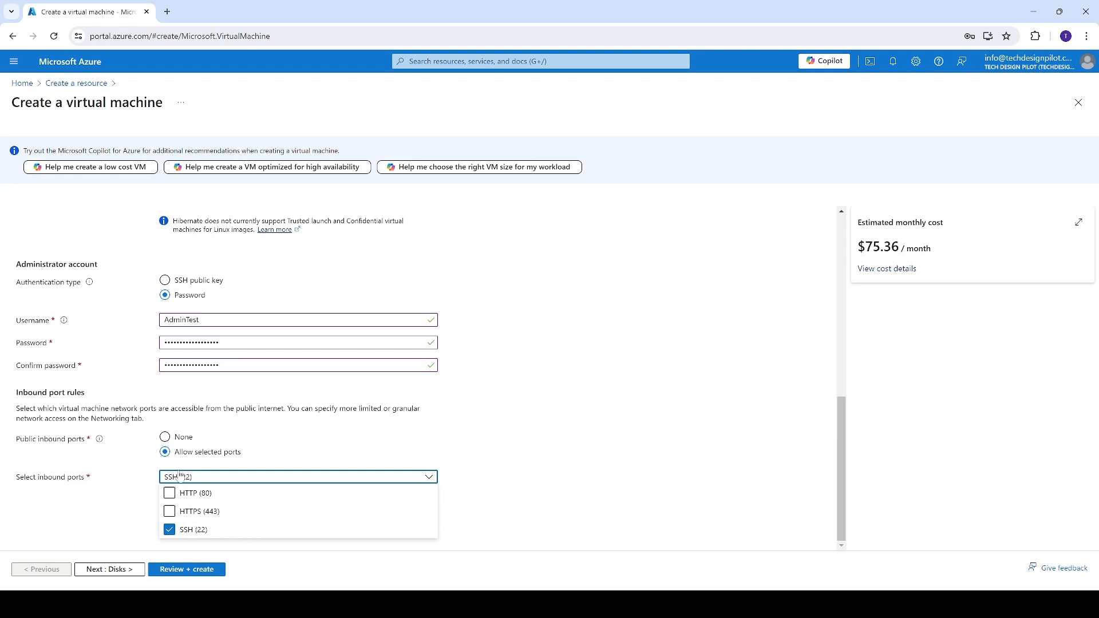
click(169, 492)
click(172, 518)
click(67, 474)
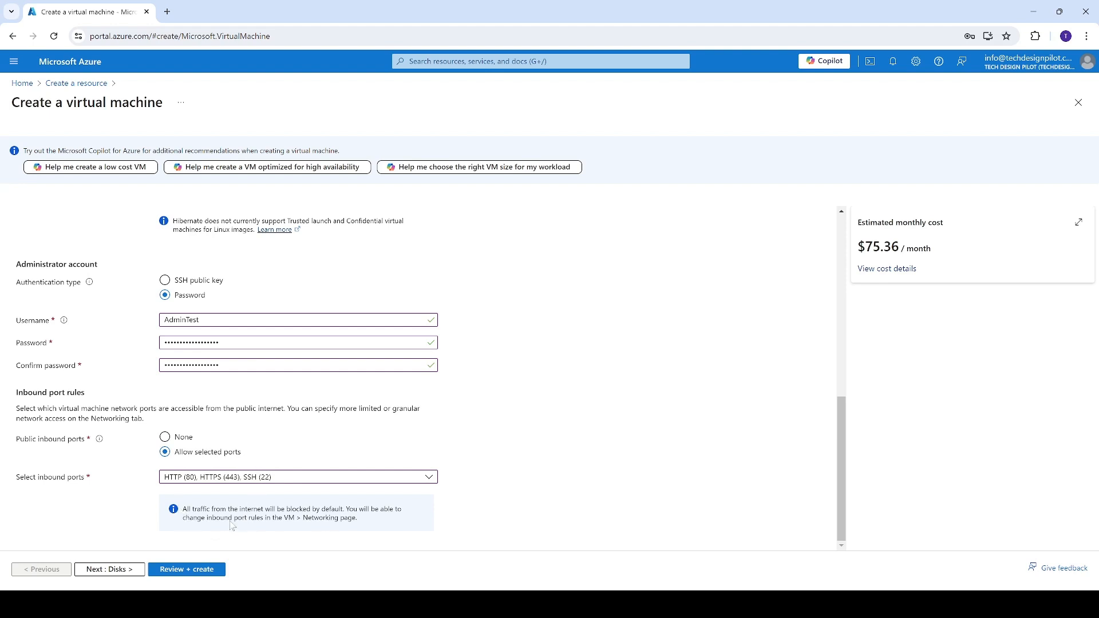
Submit the configuration for review, and reveal and copy the password in the browser's save-password prompt.
click(214, 569)
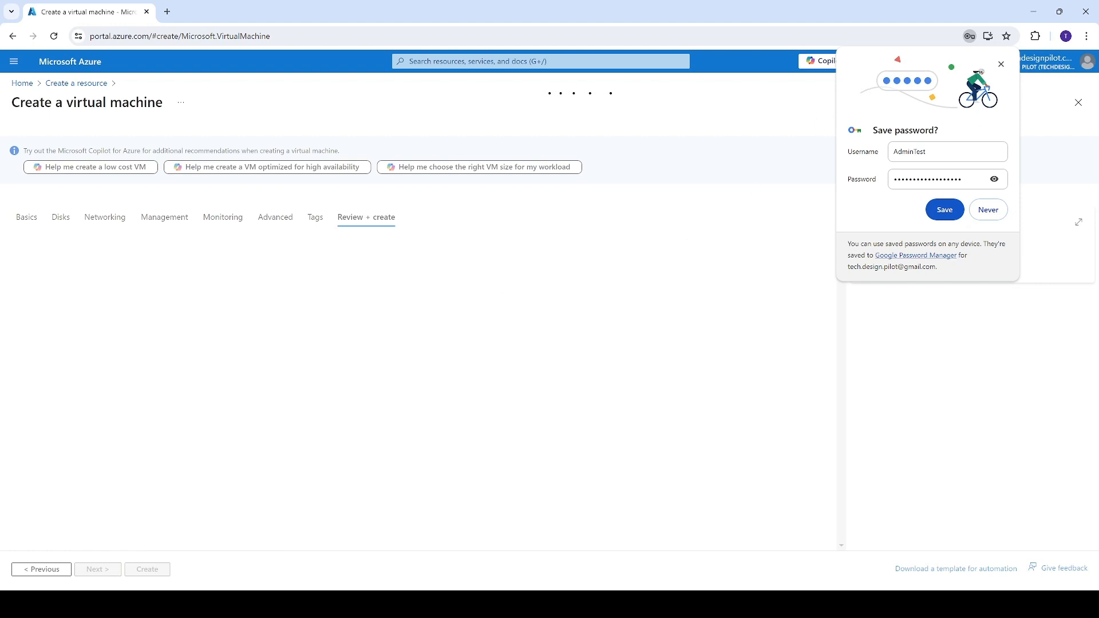
click(994, 179)
drag(963, 180, 869, 182)
key(ctrl+c)
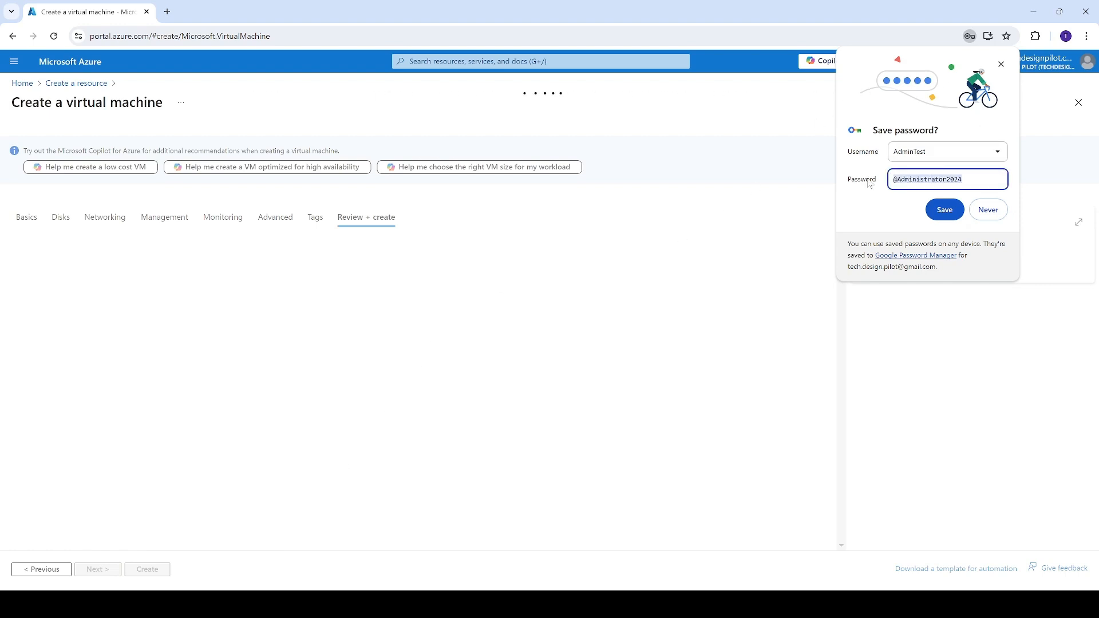
Switch to Notepad, paste the copied administrator password into a new document, and return to the browser.
mouse_move(306, 604)
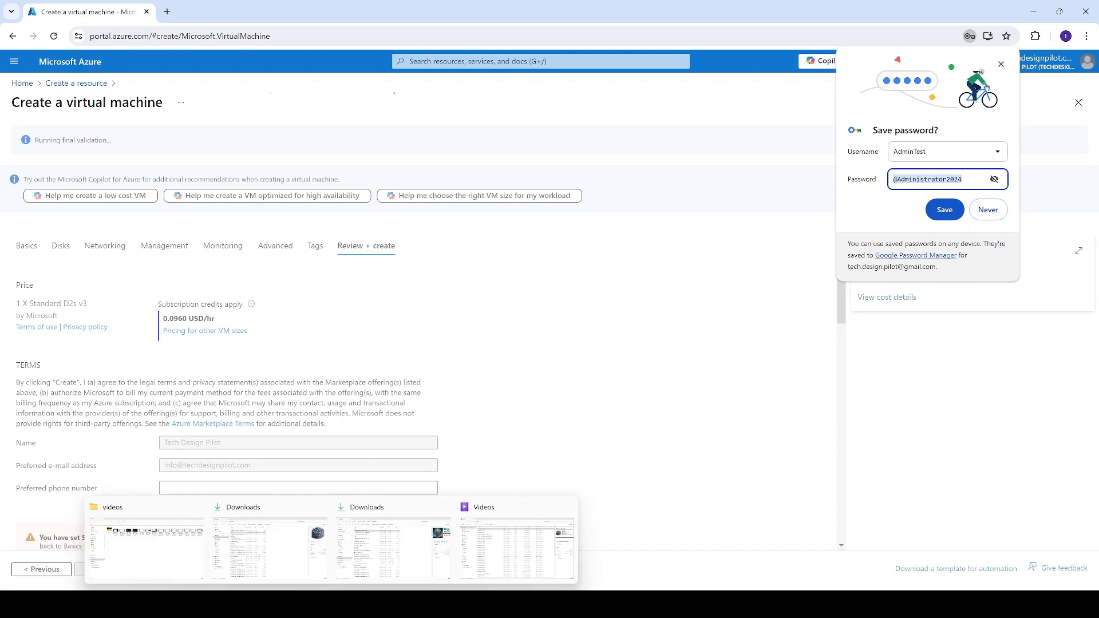
click(442, 604)
click(174, 266)
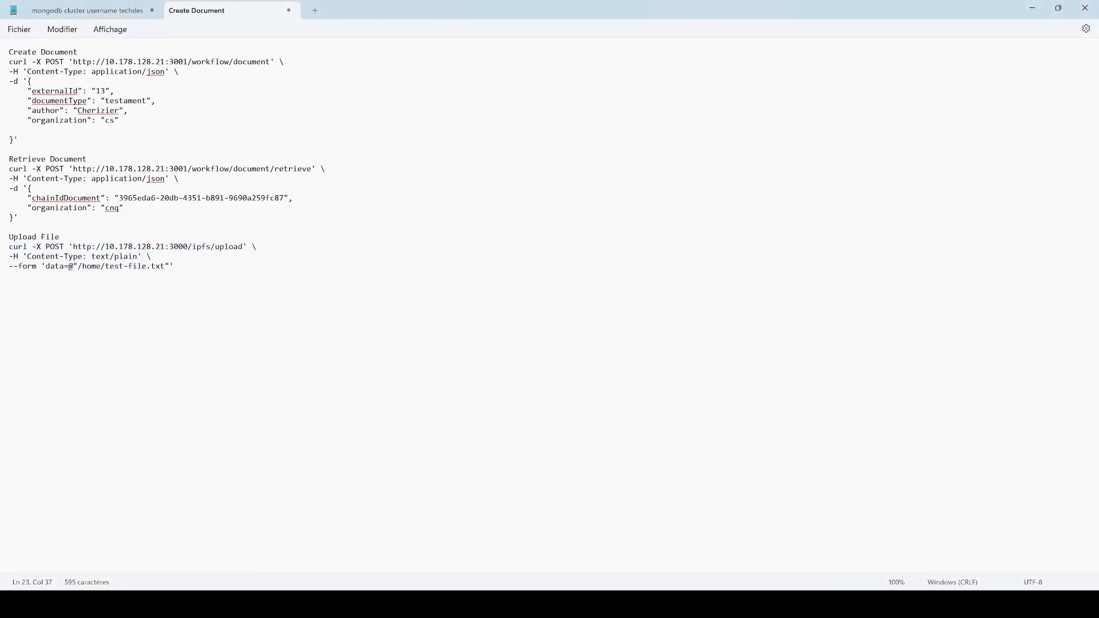
key(ctrl+n)
key(ctrl+v)
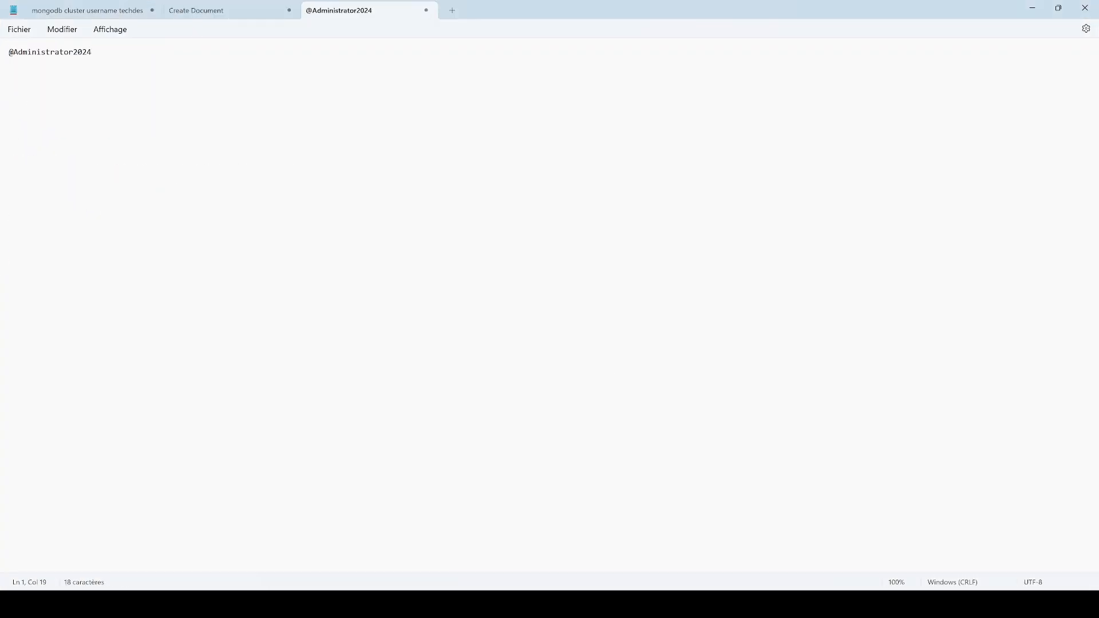
click(1032, 8)
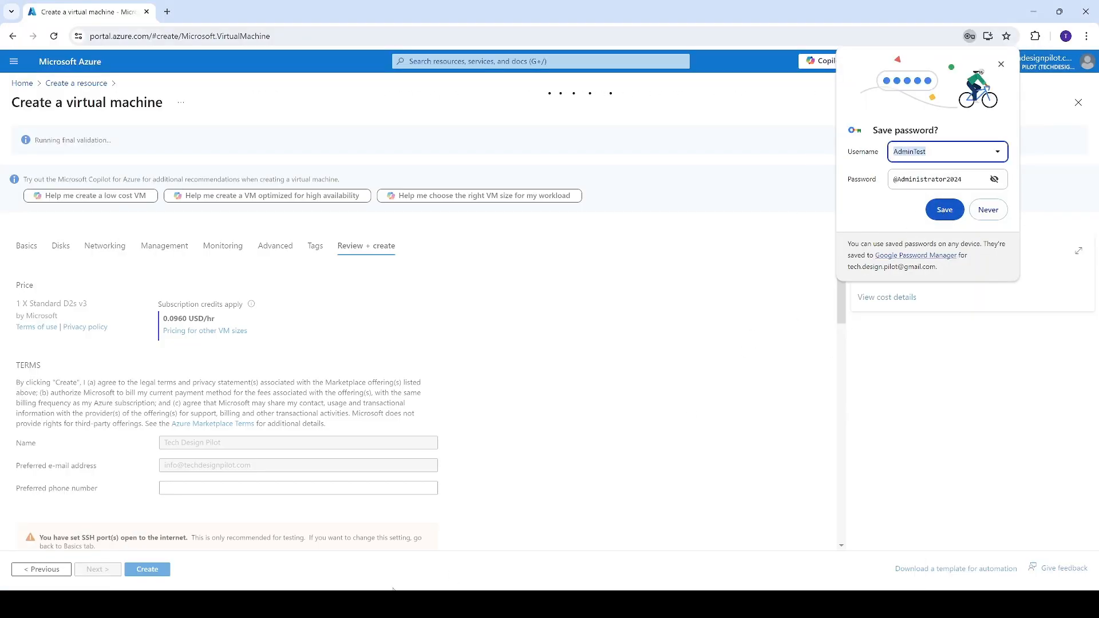
Add the username AdminTest on its own line above the password in the Notepad document, and return to the browser.
click(449, 604)
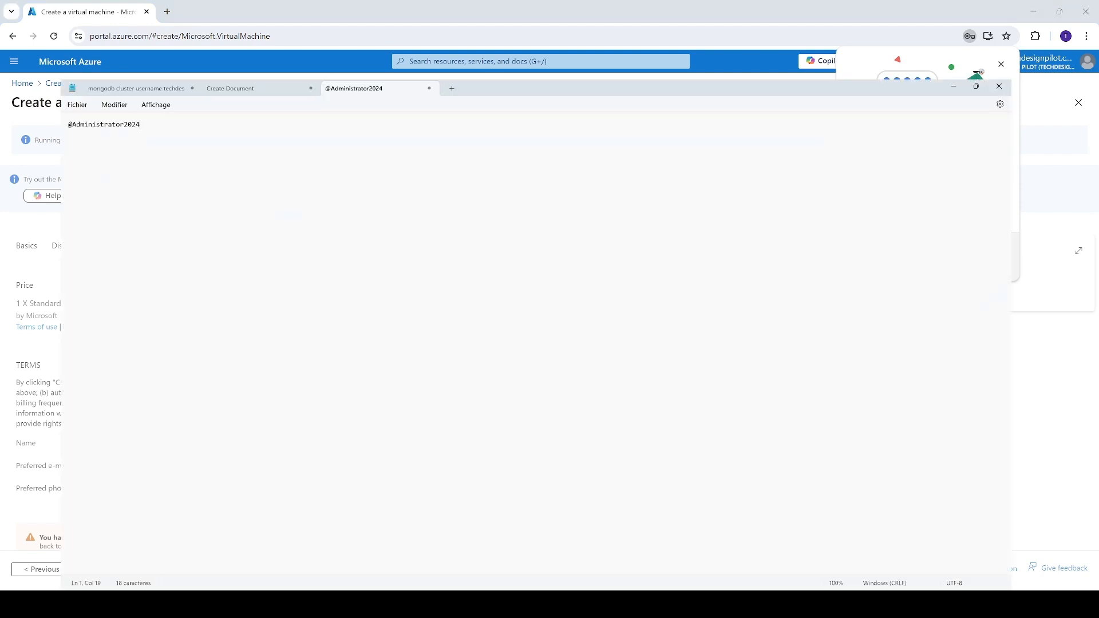
key(Home)
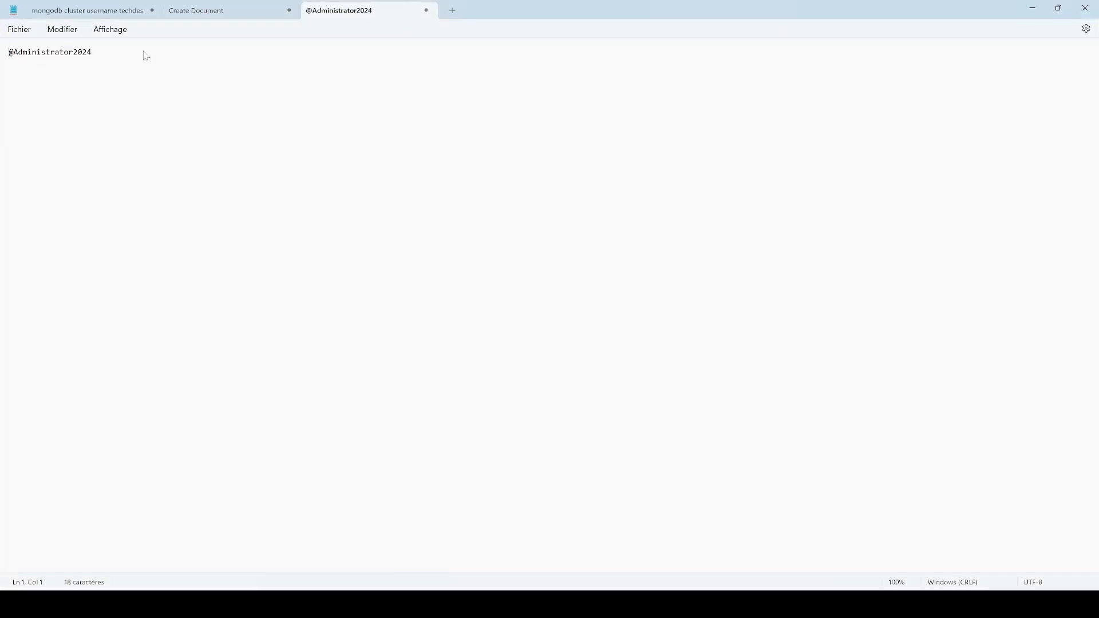
text(AdminTest)
key(Return)
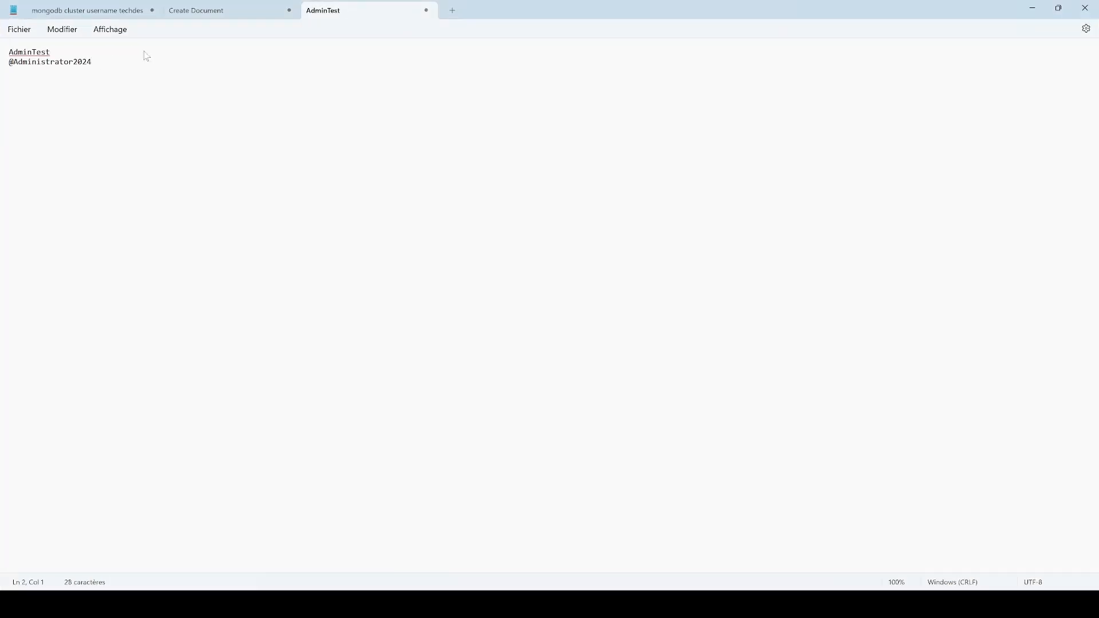
click(1032, 8)
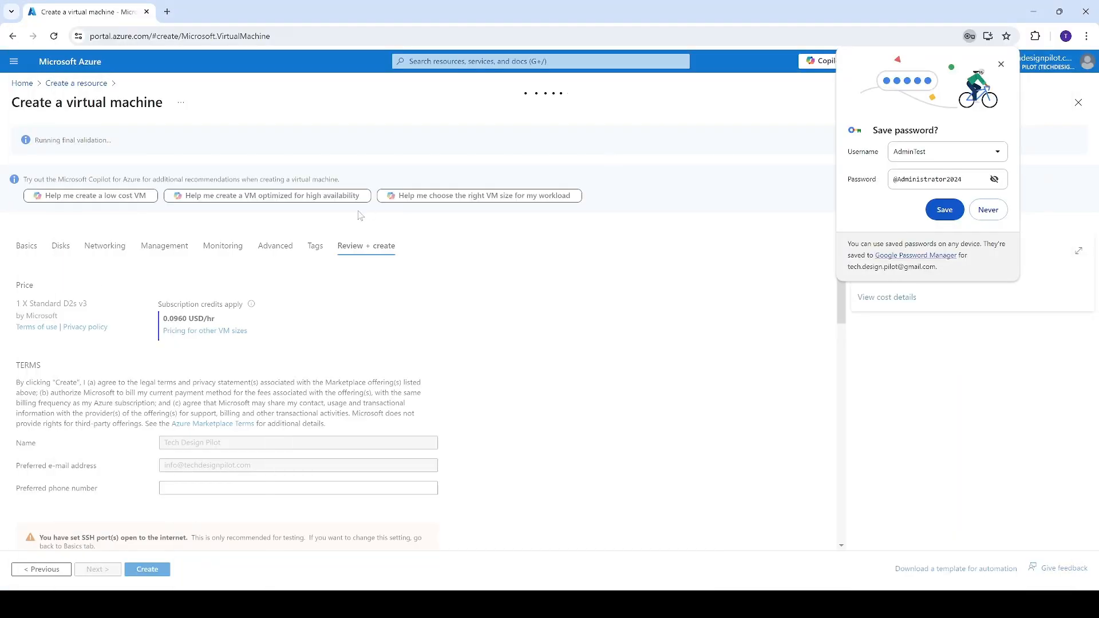
Dismiss the browser's save-password prompt, and create the virtual machine after reviewing its validated configuration summary.
click(1001, 65)
drag(23, 146, 130, 146)
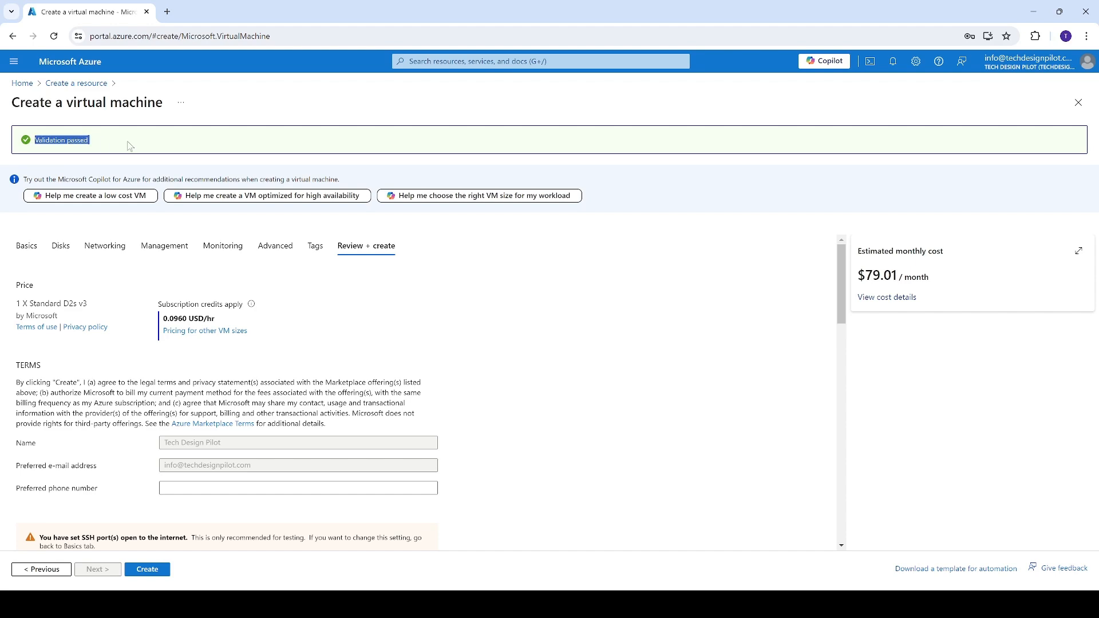
scroll(122, 486, down, 3)
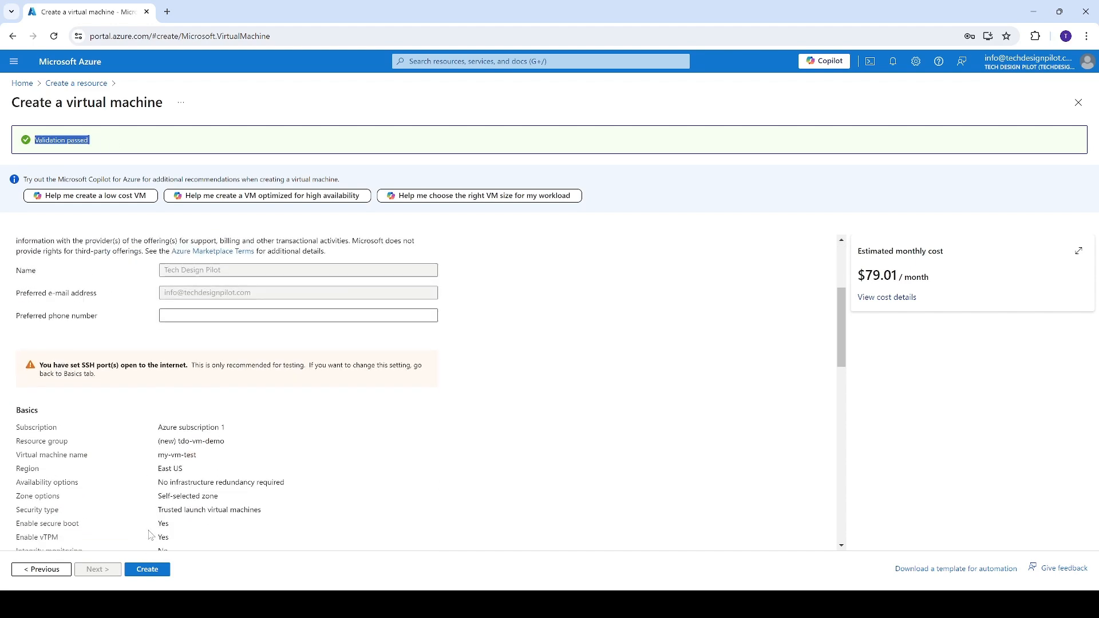
scroll(150, 535, down, 4)
scroll(150, 535, up, 2)
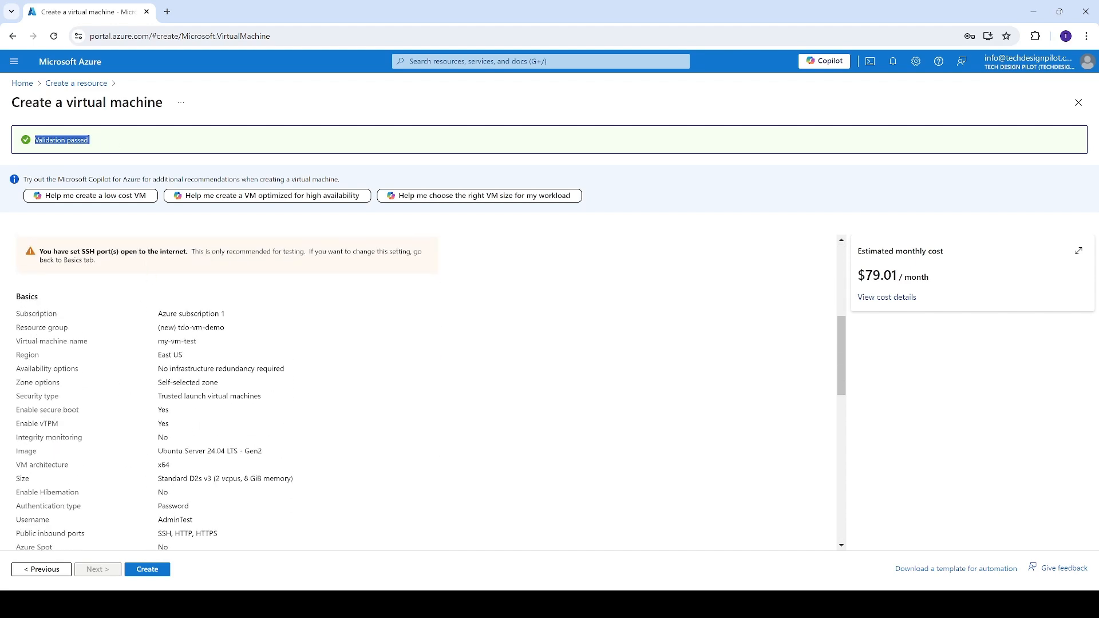
scroll(150, 535, down, 3)
click(147, 569)
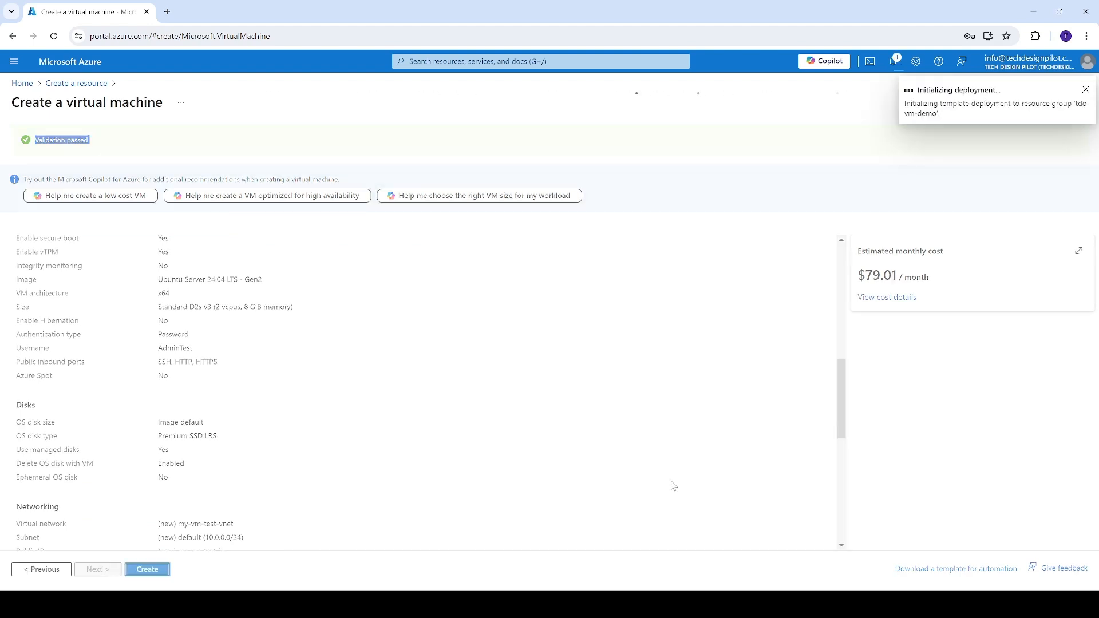
Follow the deployment in the notifications and open the new virtual machine's resource page once it is deployed.
click(895, 61)
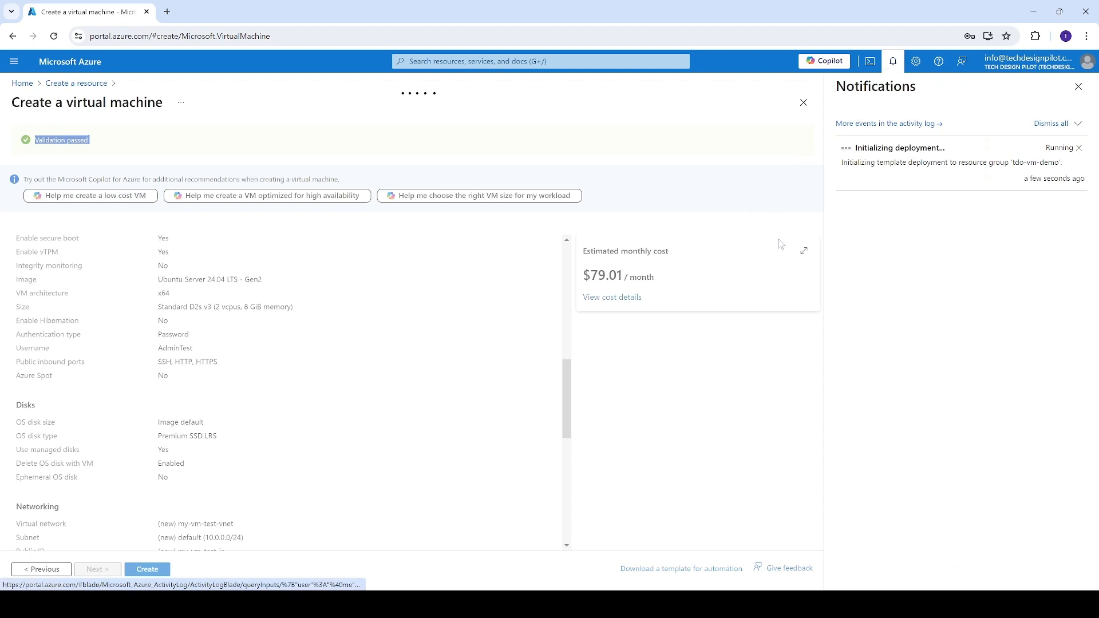
click(828, 596)
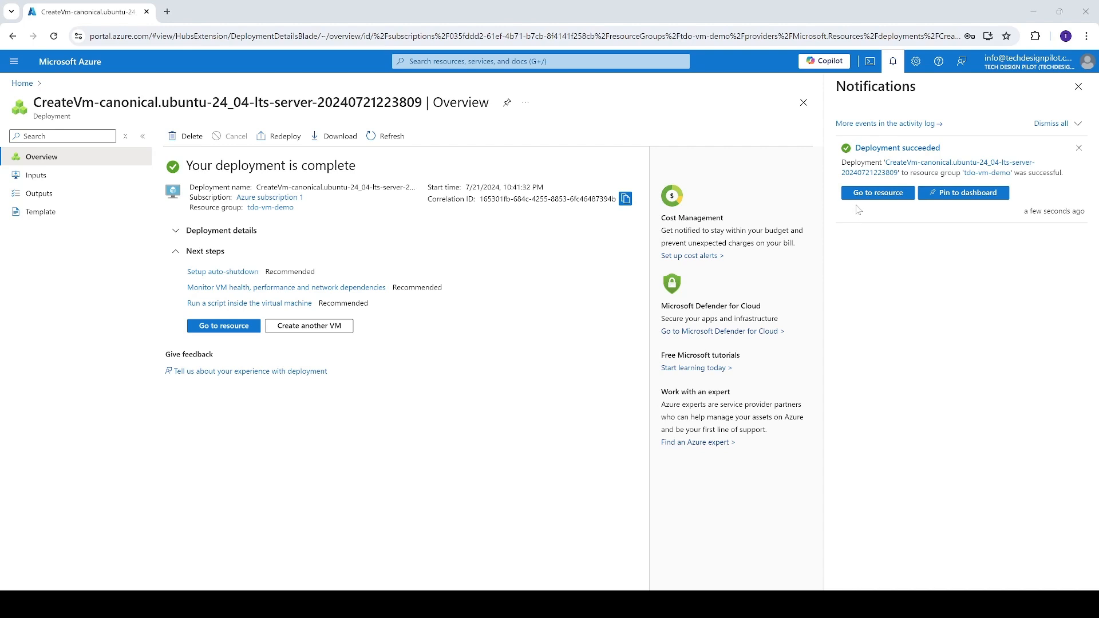
click(869, 194)
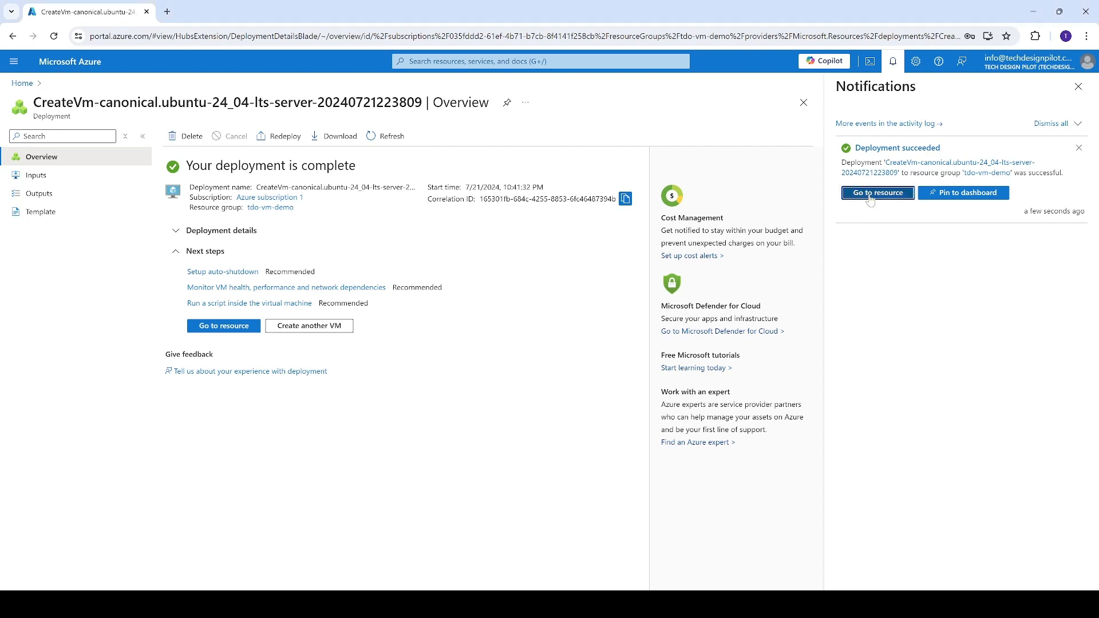
click(1078, 86)
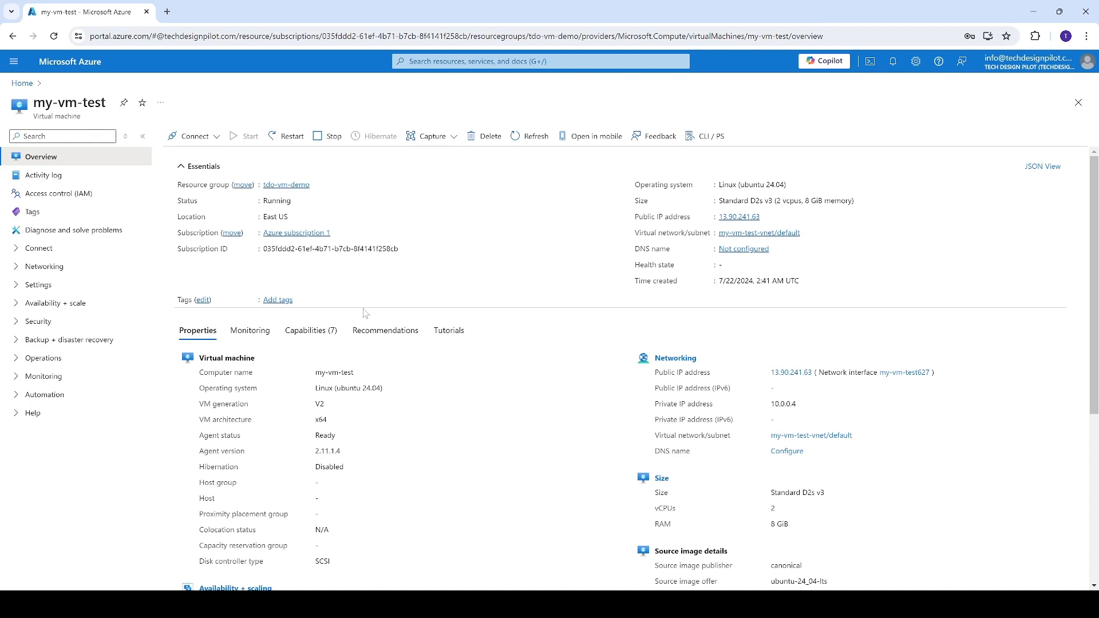
Connect to my-vm-test using the SSH using Azure CLI method.
click(184, 141)
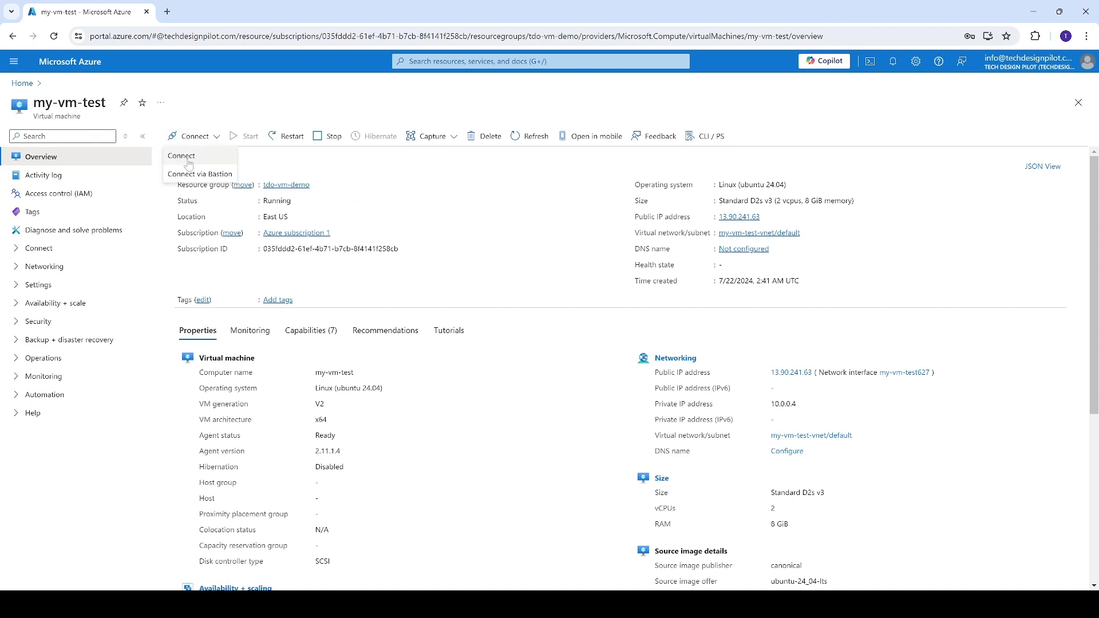
click(188, 163)
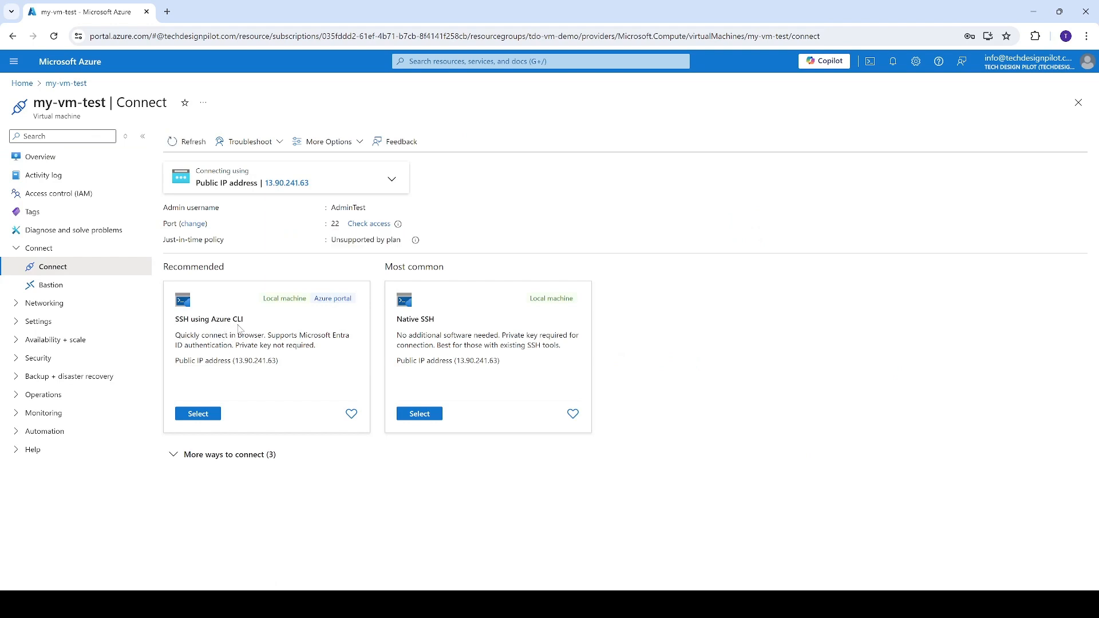
click(196, 417)
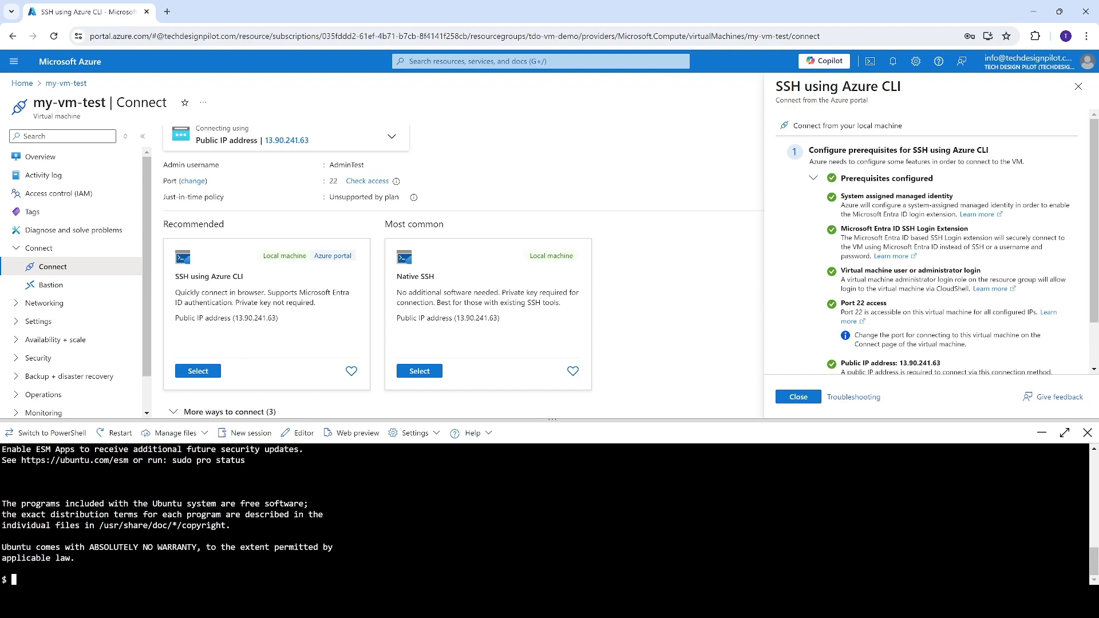
List the virtual machine's current directory in long format by running ls -l in the SSH session.
text(ls -l)
key(Return)
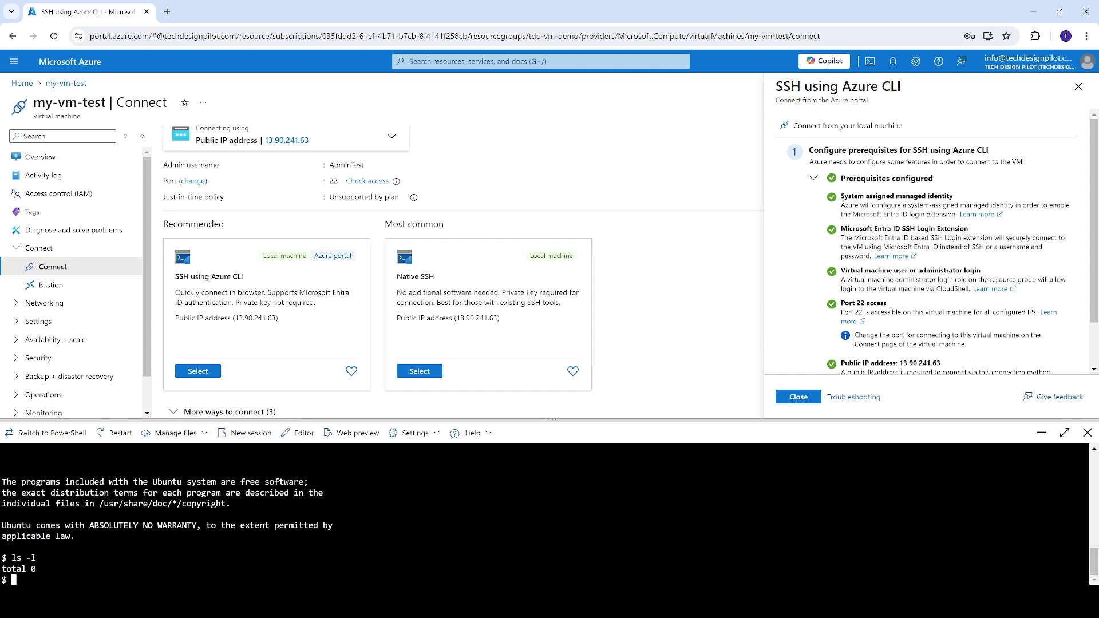
Move up one directory from the home folder with cd .. and list its contents in long format with ls -l.
text(cd ..)
key(Return)
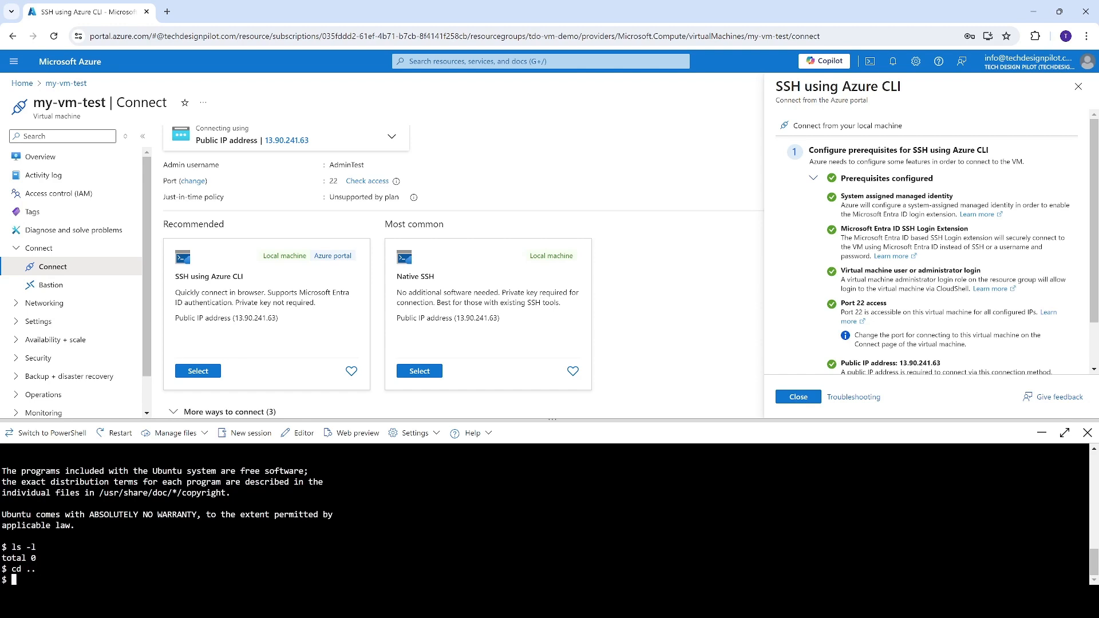
text(ls -l)
key(Return)
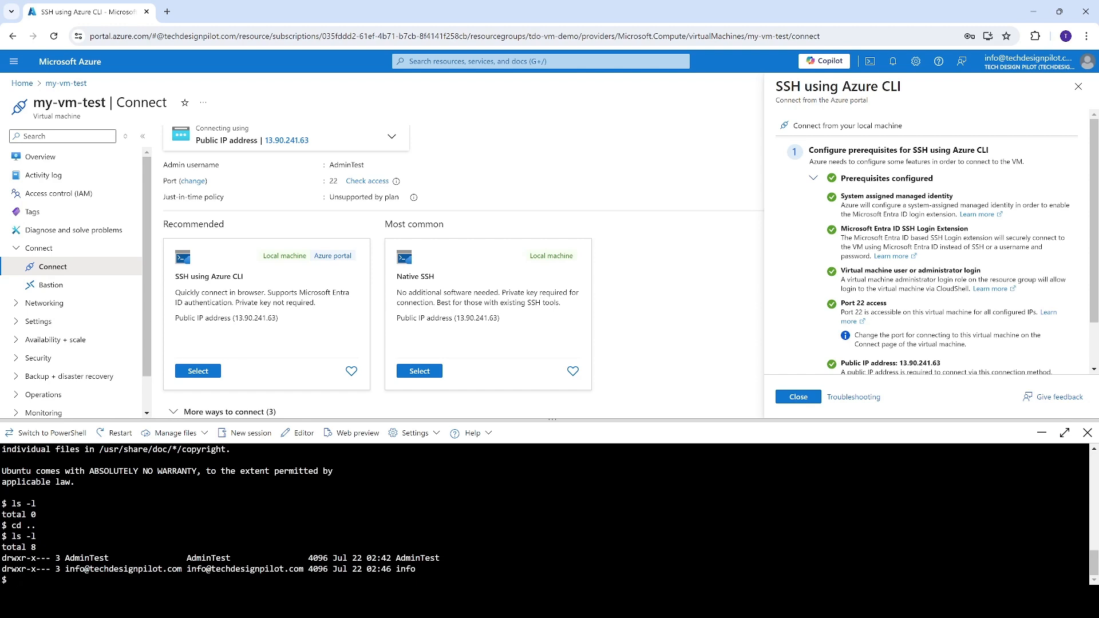
Go up to the root directory with cd .., run ls -l there, and look through the listed system folders.
text(cdd)
key(BackSpace)
key(BackSpace)
text(..)
key(Return)
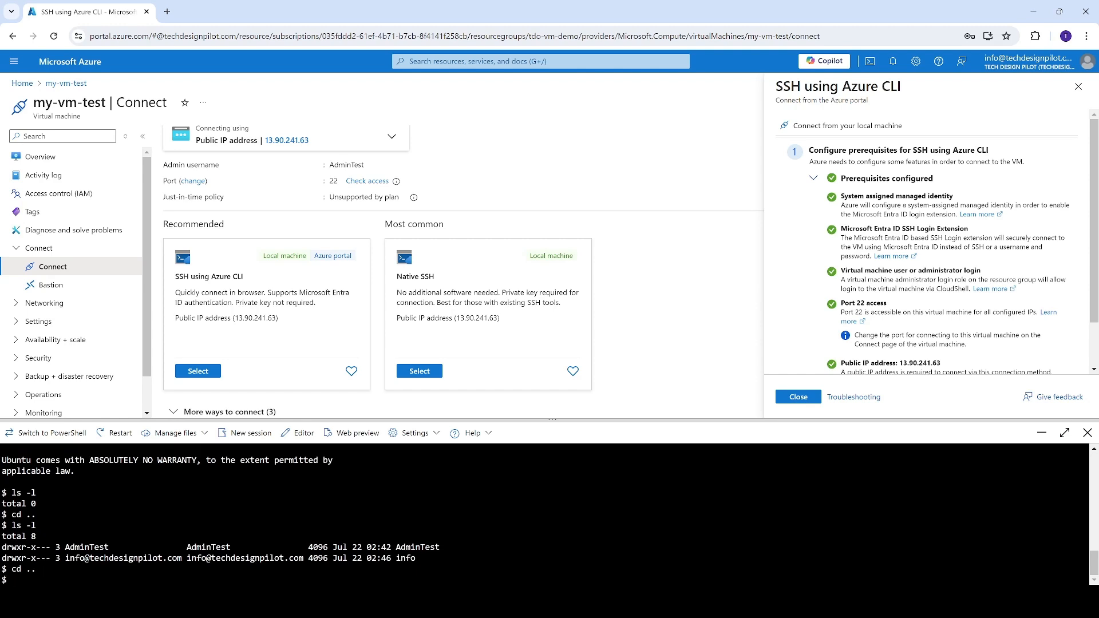
text(s -l)
key(Return)
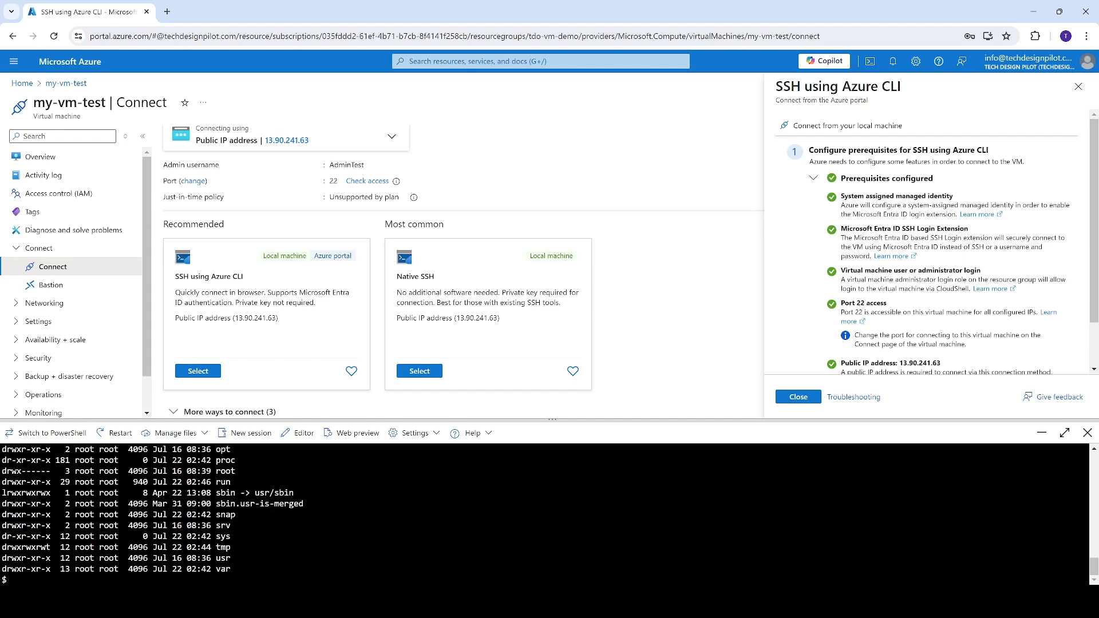
drag(12, 579, 2, 518)
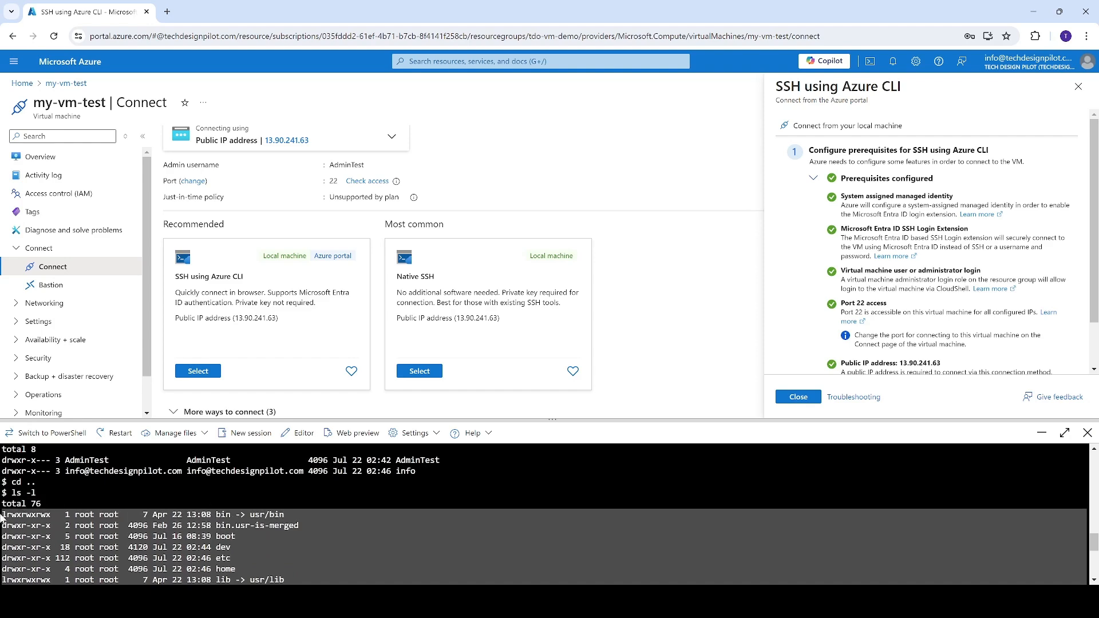
scroll(2, 518, down, 4)
click(6, 518)
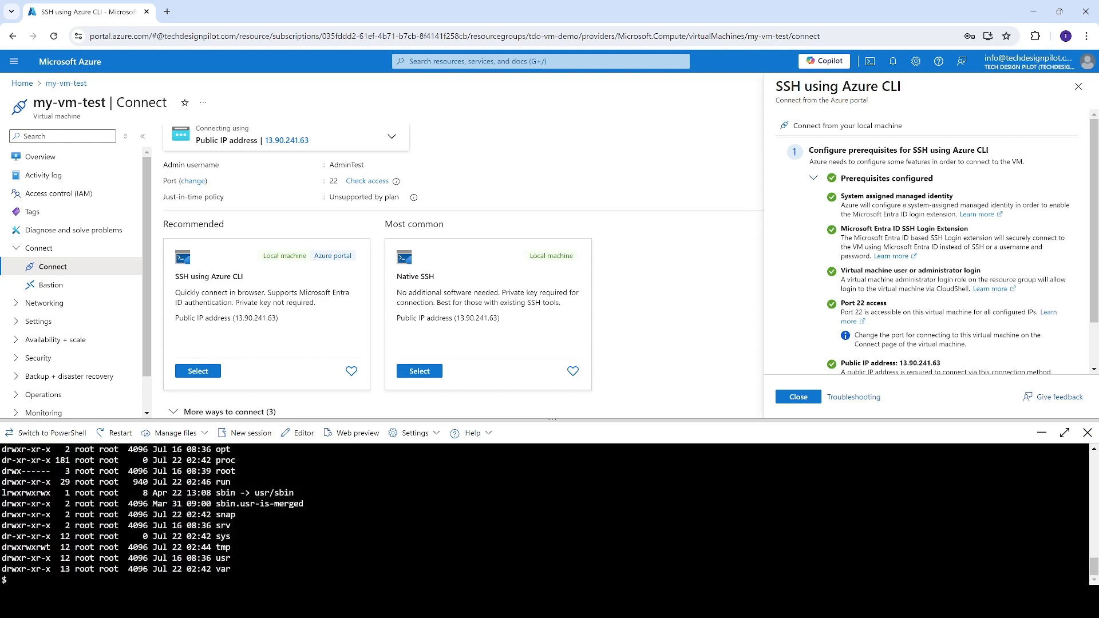